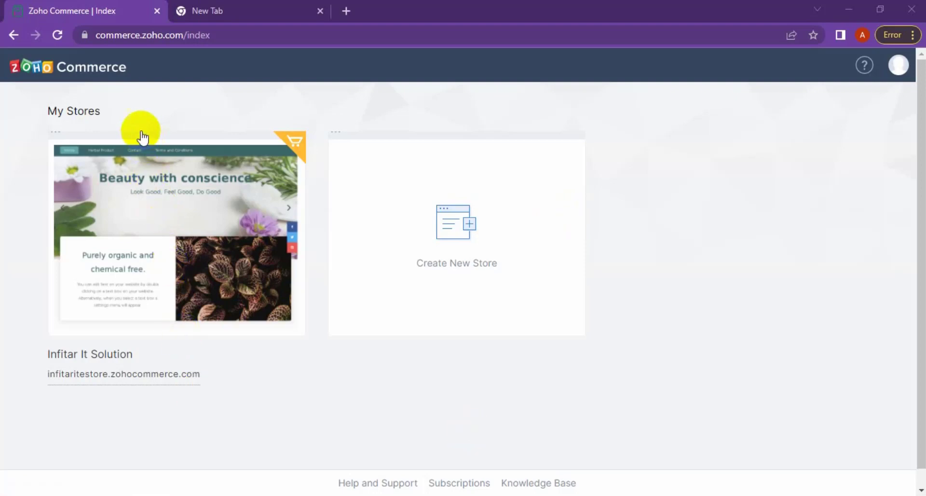
# Open the Infitar It Solution store and go to its Payment Gateways settings
pyautogui.click(154, 243)
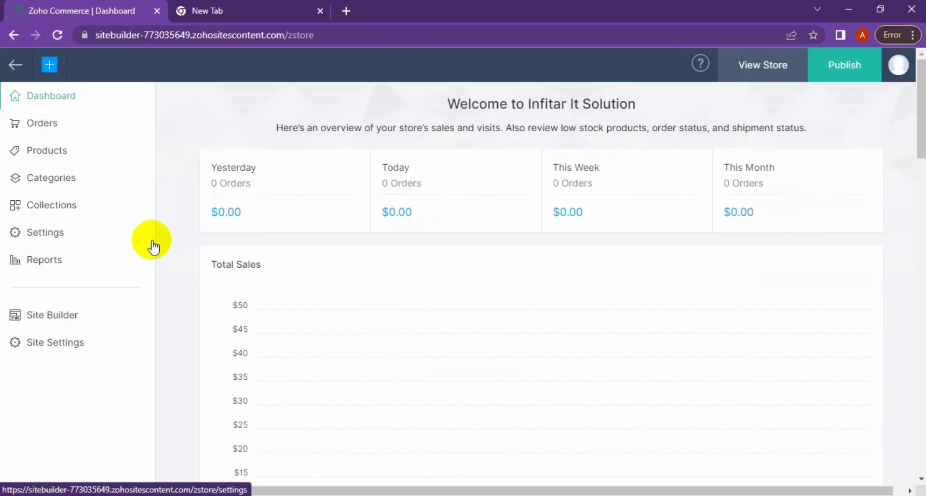
pyautogui.click(49, 231)
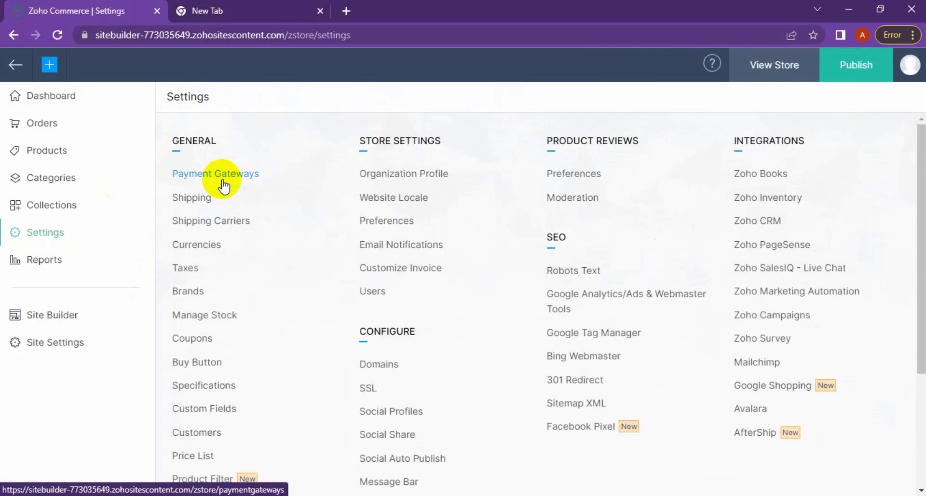
pyautogui.click(222, 180)
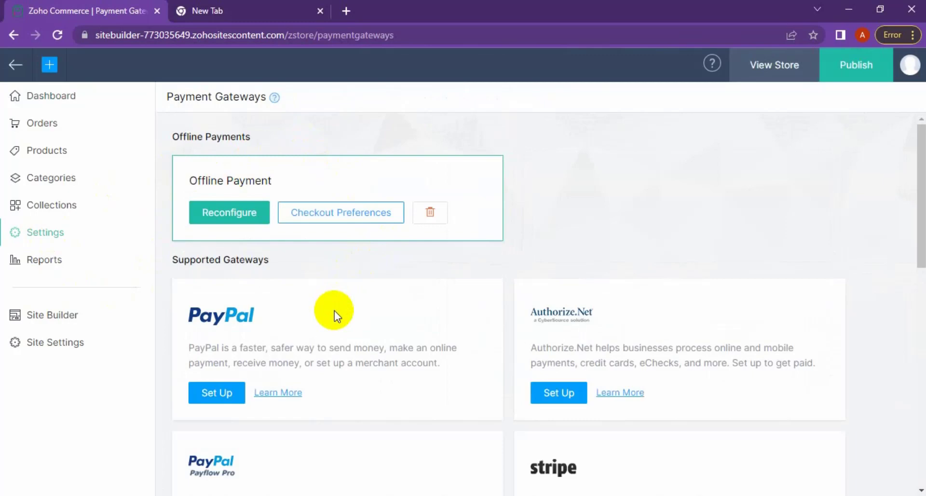
# Review the supported payment gateways, from PayPal and Authorize.Net through Stripe, 2Checkout, Forte and Worldpay to Offline Payments
pyautogui.scroll(-10, 334, 311)
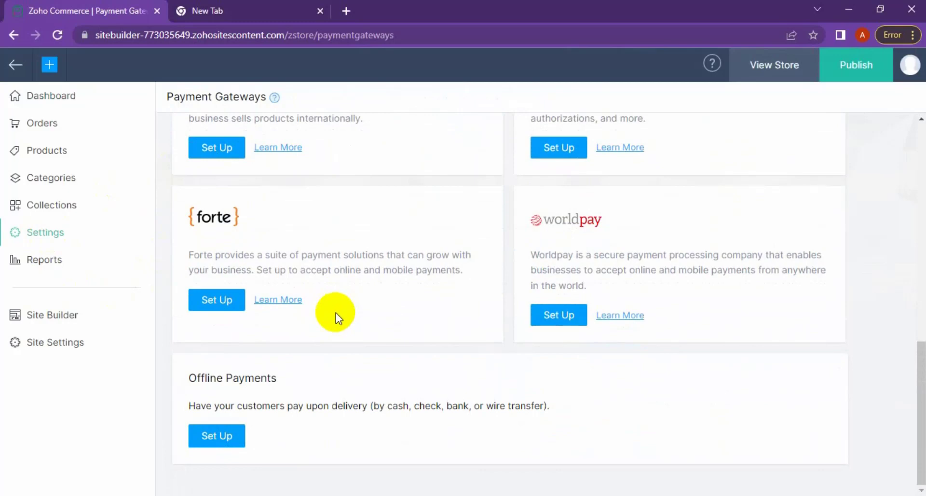
pyautogui.scroll(4, 336, 312)
pyautogui.scroll(5, 336, 312)
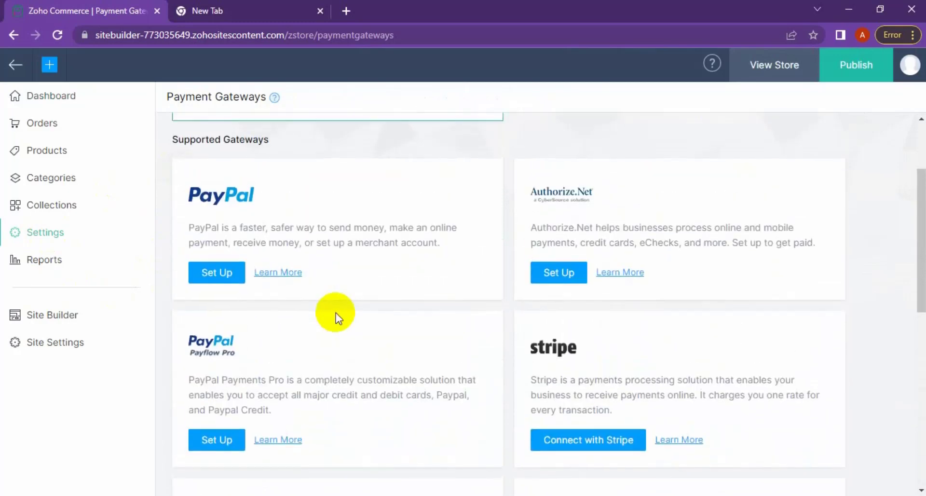
pyautogui.scroll(-6, 336, 312)
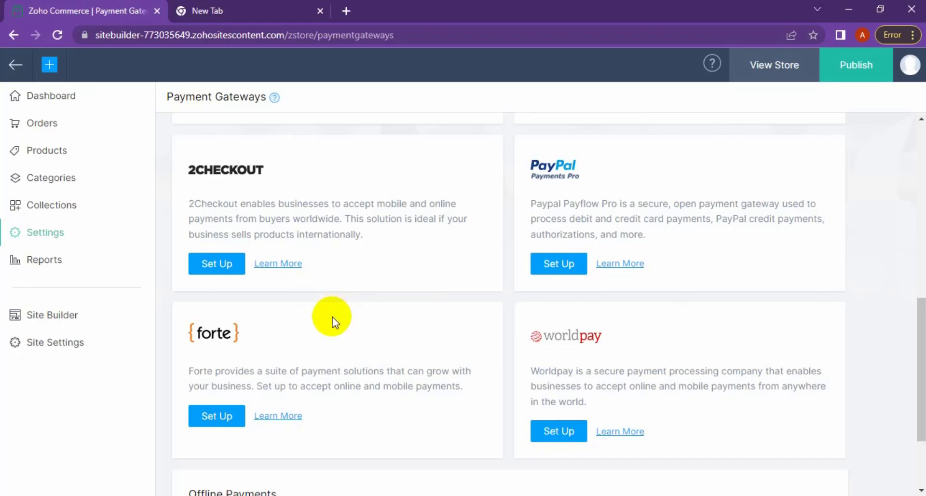
pyautogui.scroll(9, 333, 321)
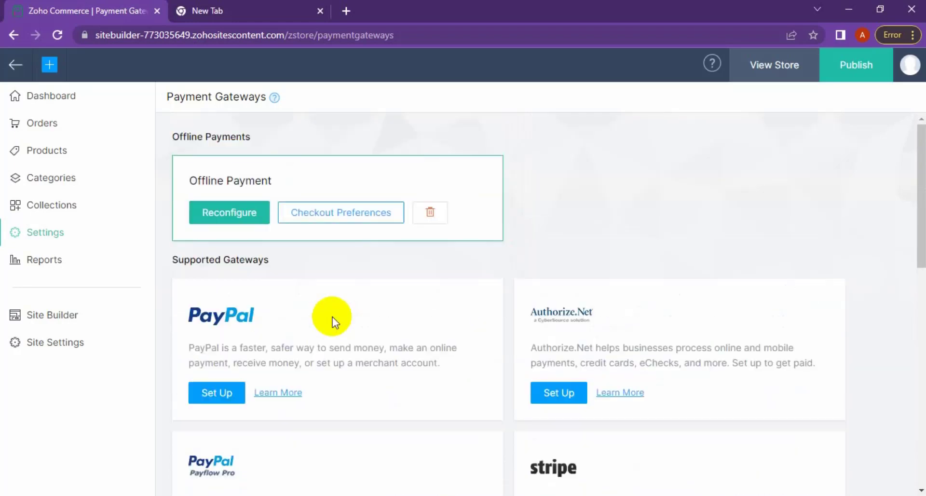
pyautogui.scroll(-2, 332, 317)
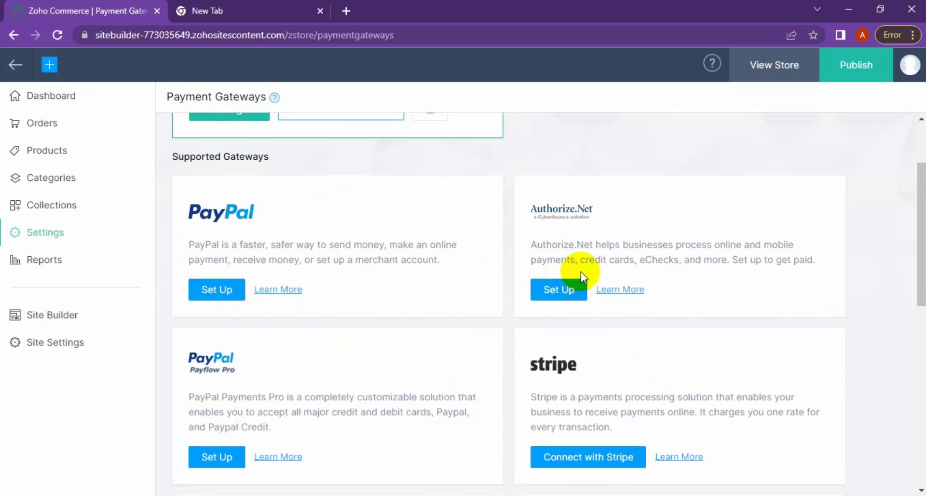
pyautogui.scroll(-3, 355, 381)
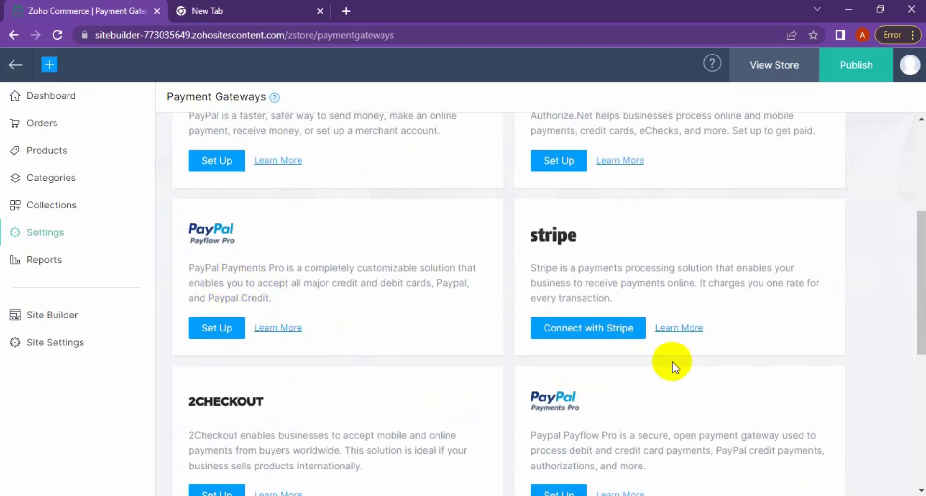
pyautogui.scroll(-3, 506, 390)
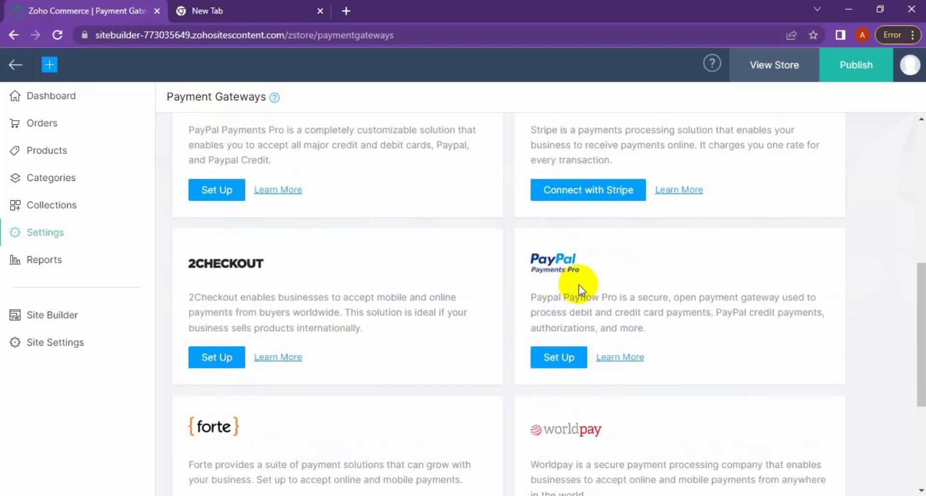
pyautogui.scroll(-3, 482, 364)
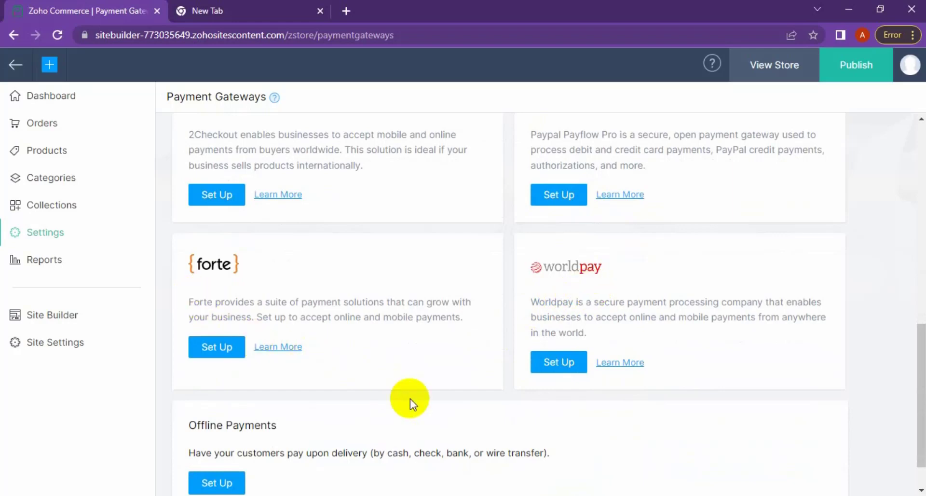
pyautogui.scroll(-1, 410, 399)
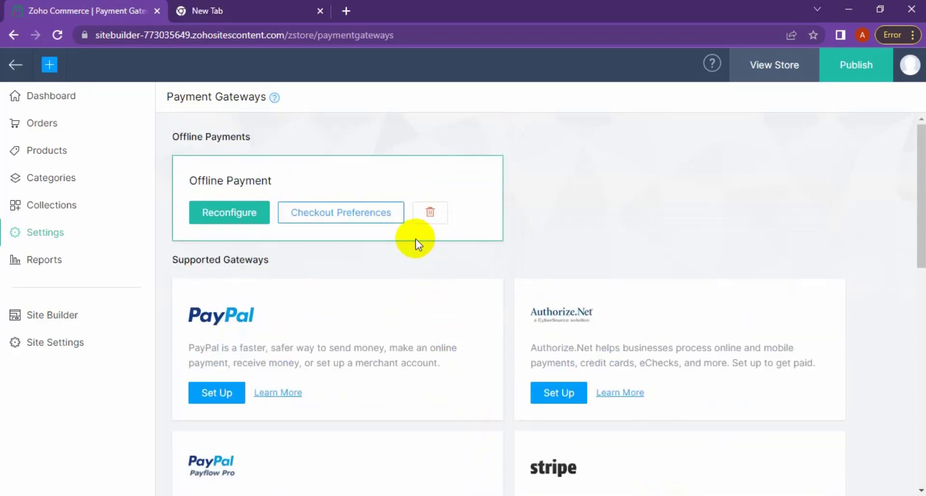
# Remove the existing Offline Payment gateway from the store and confirm the removal
pyautogui.click(430, 211)
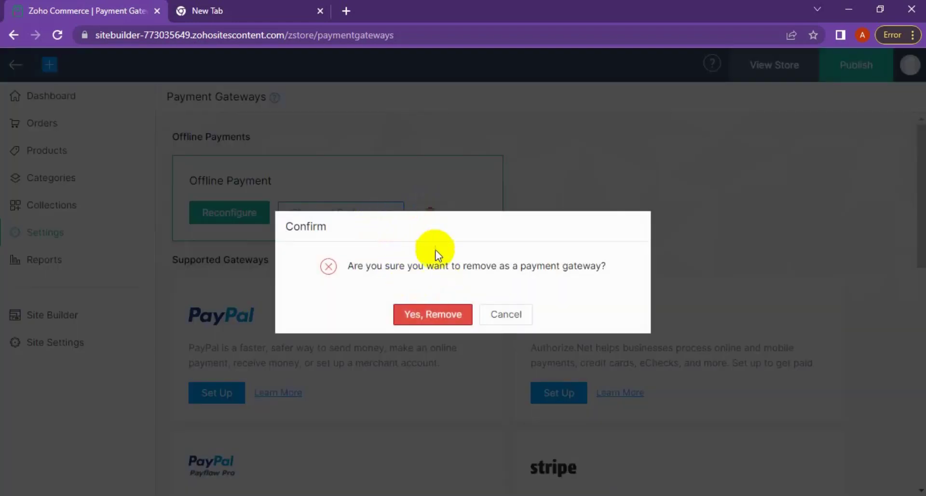
pyautogui.click(424, 314)
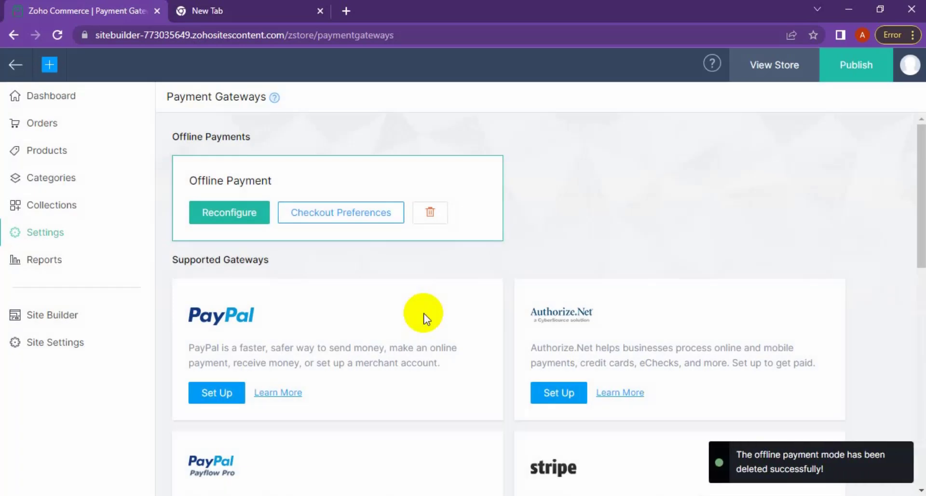
# Start setting up a new offline payment method and label it "Cash On Delivery"
pyautogui.scroll(-10, 347, 314)
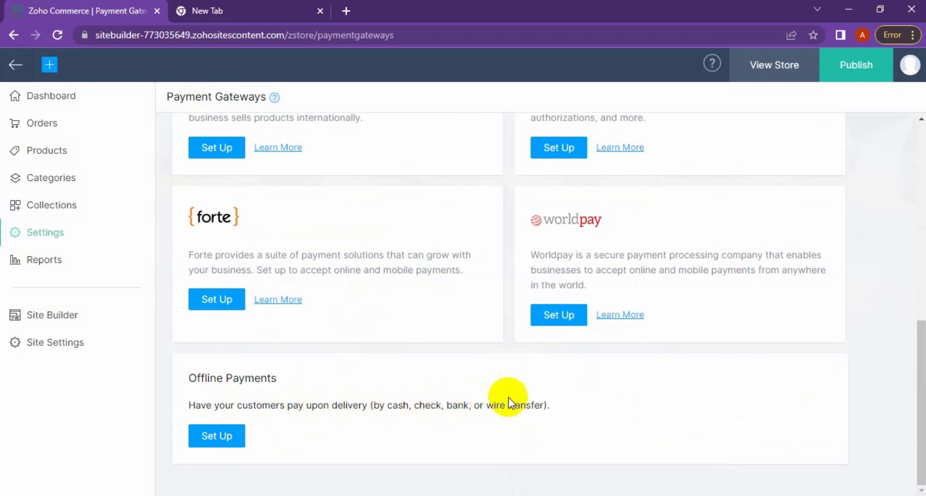
pyautogui.tripleClick(218, 377)
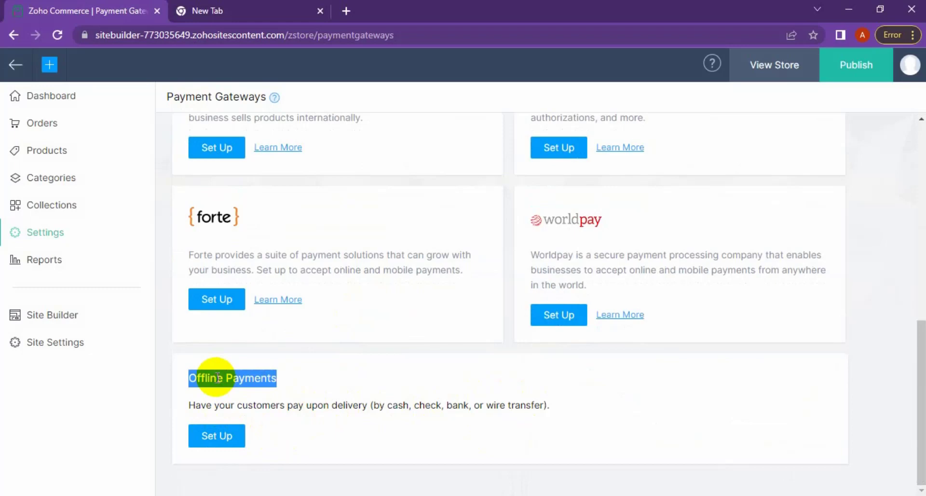
pyautogui.click(214, 434)
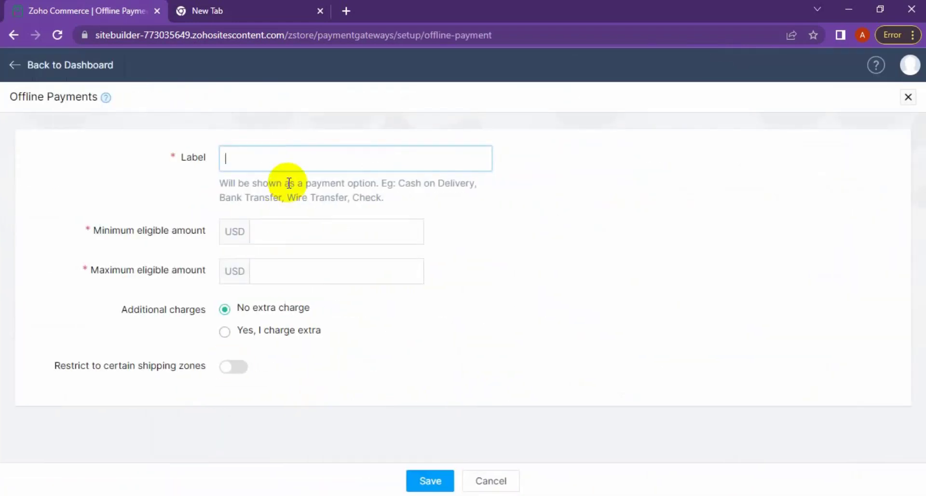
pyautogui.click(284, 160)
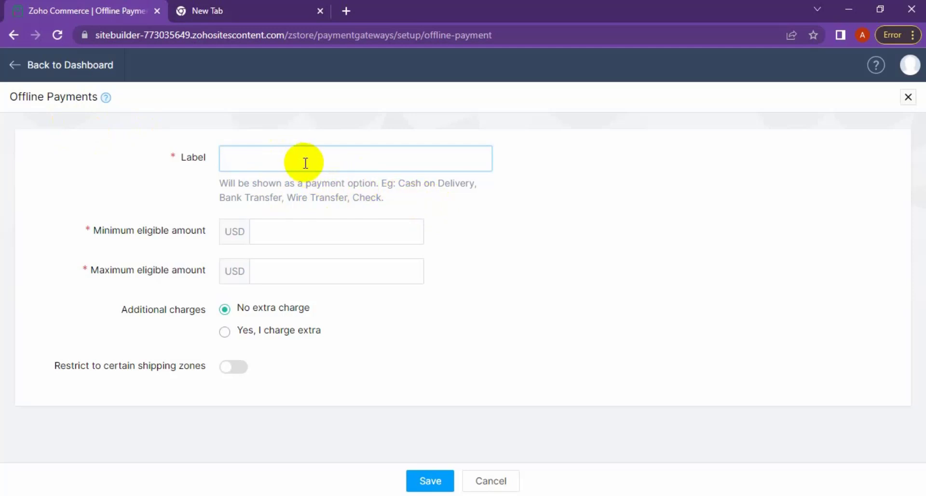
pyautogui.write('Ca')
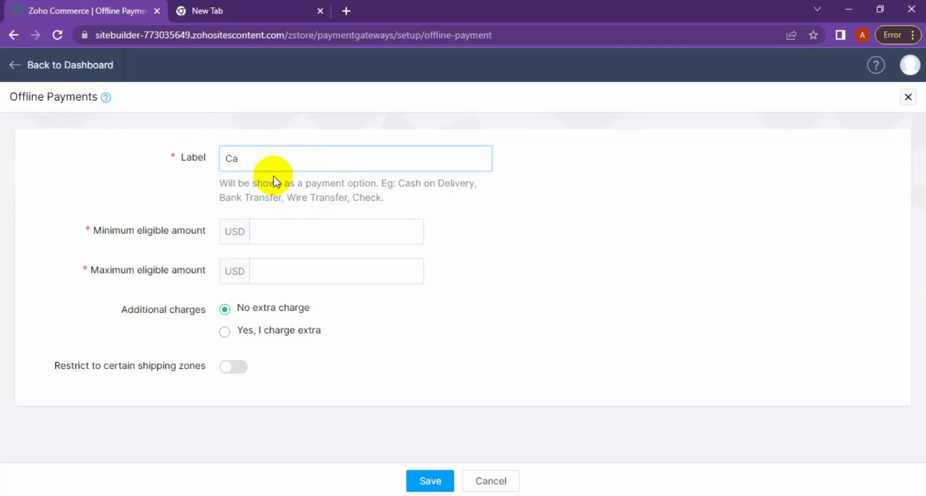
pyautogui.write('sh On Delivery')
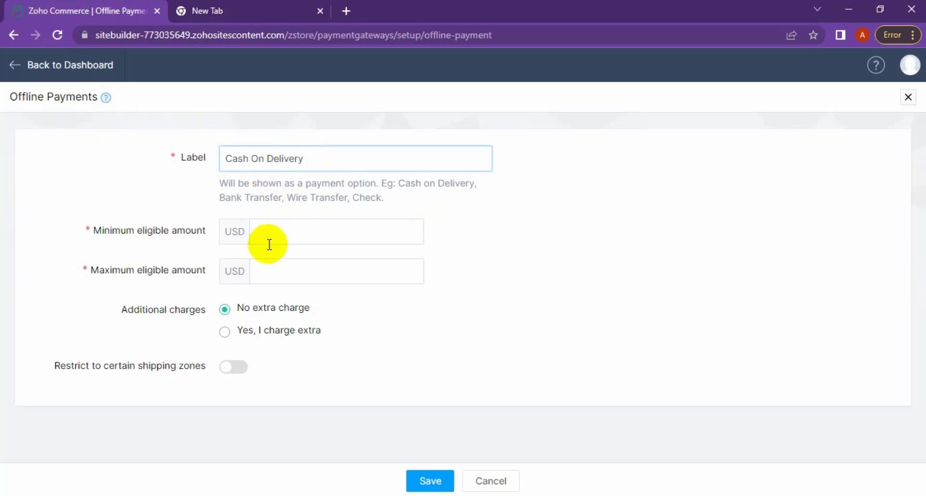
# Set the offline payment's minimum eligible amount to 12 USD and its maximum eligible amount to 1000 USD
pyautogui.click(283, 222)
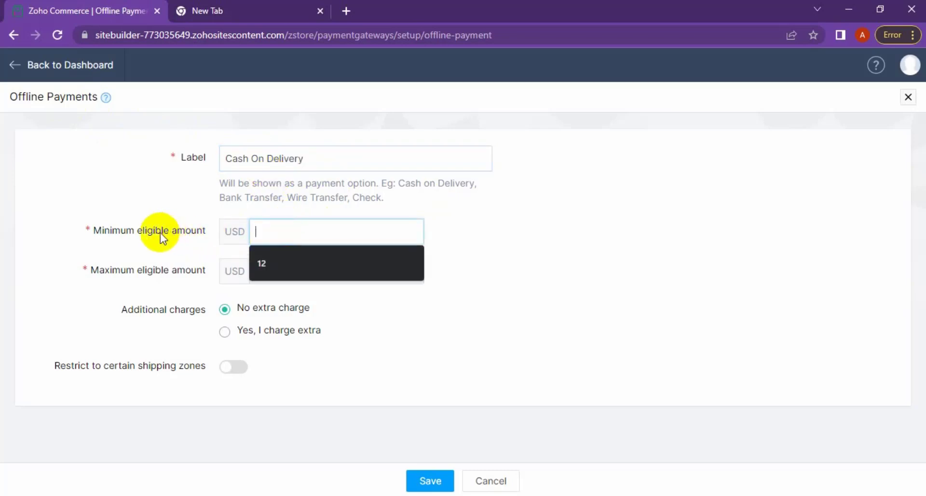
pyautogui.moveTo(237, 230); pyautogui.dragTo(270, 217)
pyautogui.click(272, 222)
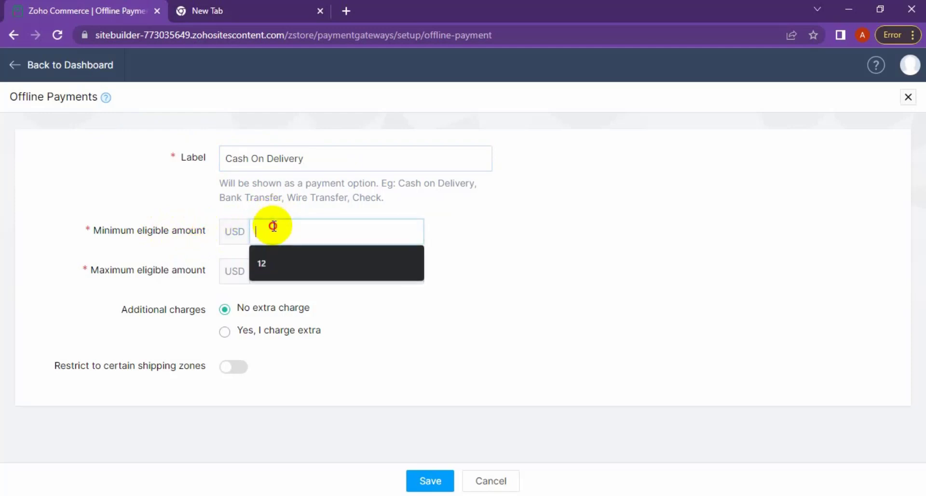
pyautogui.click(288, 267)
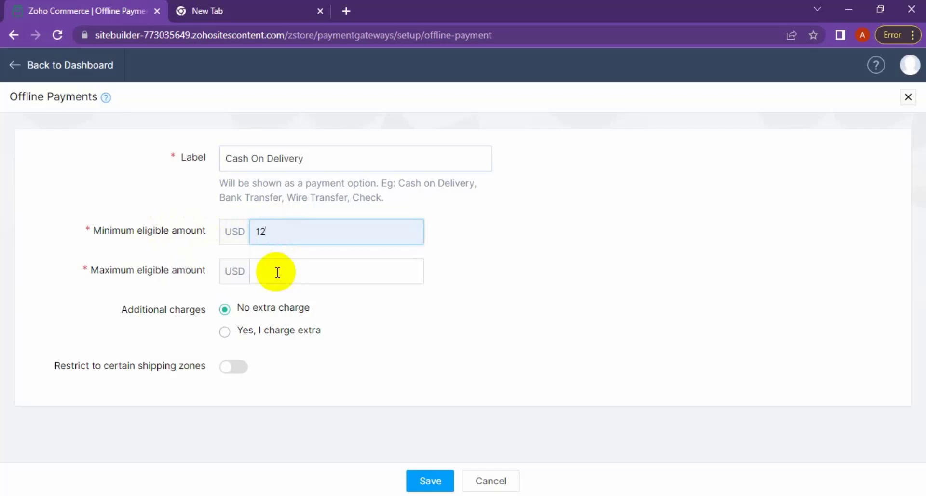
pyautogui.click(276, 271)
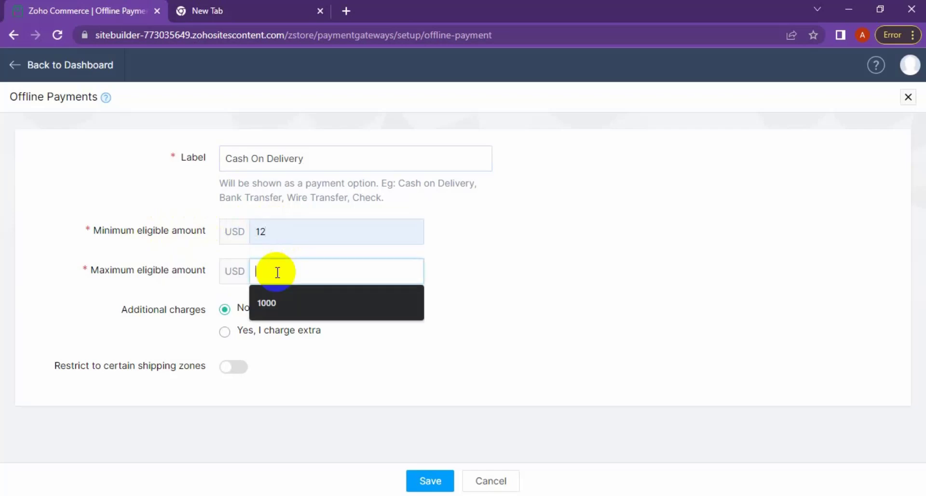
pyautogui.click(294, 299)
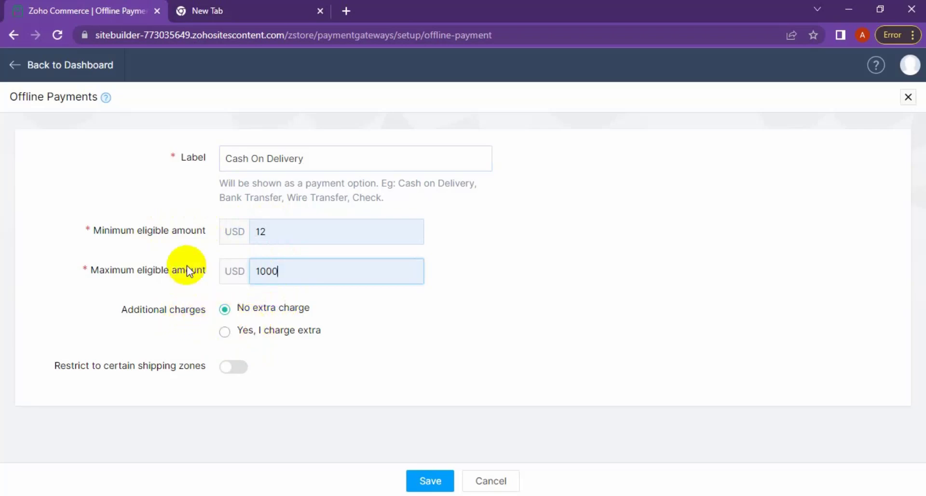
# Keep the payment method at No extra charge, restrict it to the Domestic Shipping zone, and save it
pyautogui.click(227, 333)
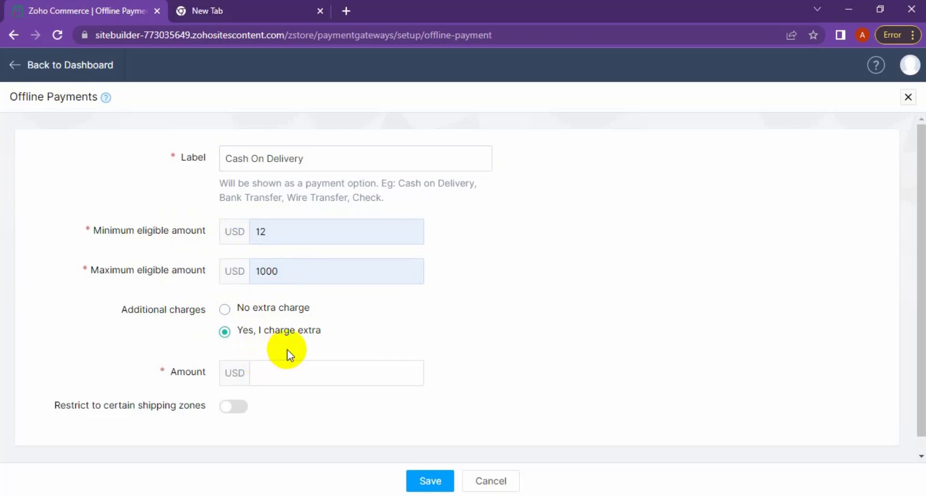
pyautogui.click(226, 313)
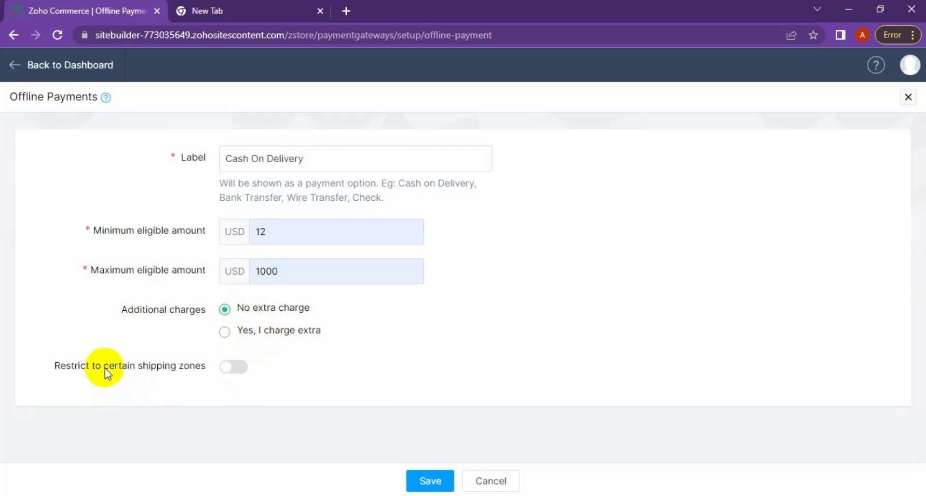
pyautogui.click(239, 369)
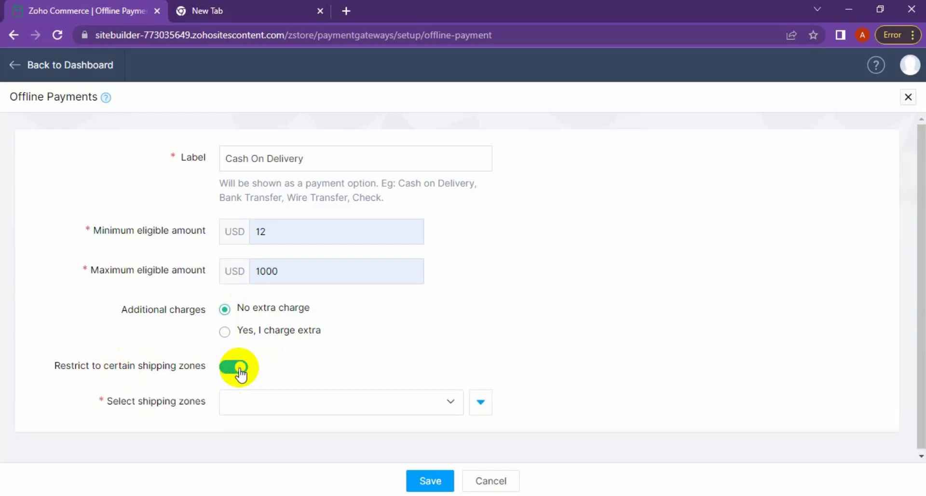
pyautogui.click(310, 399)
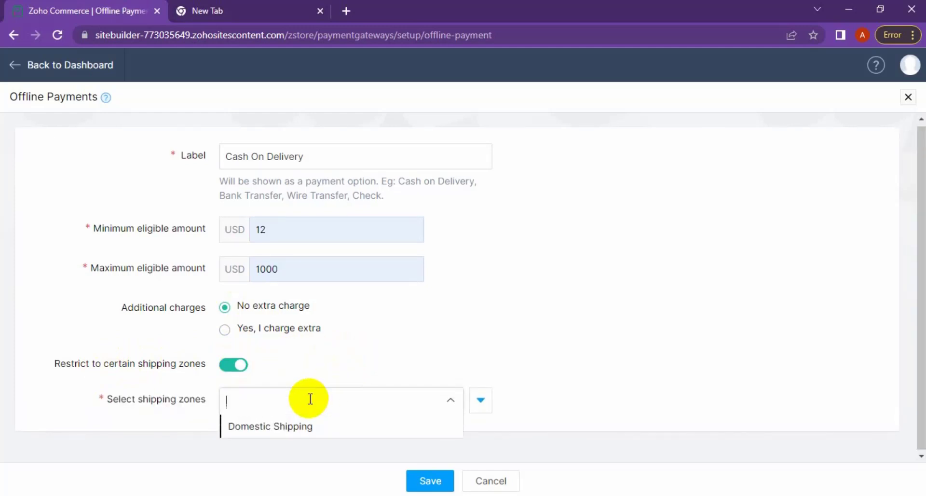
pyautogui.click(304, 428)
pyautogui.click(455, 328)
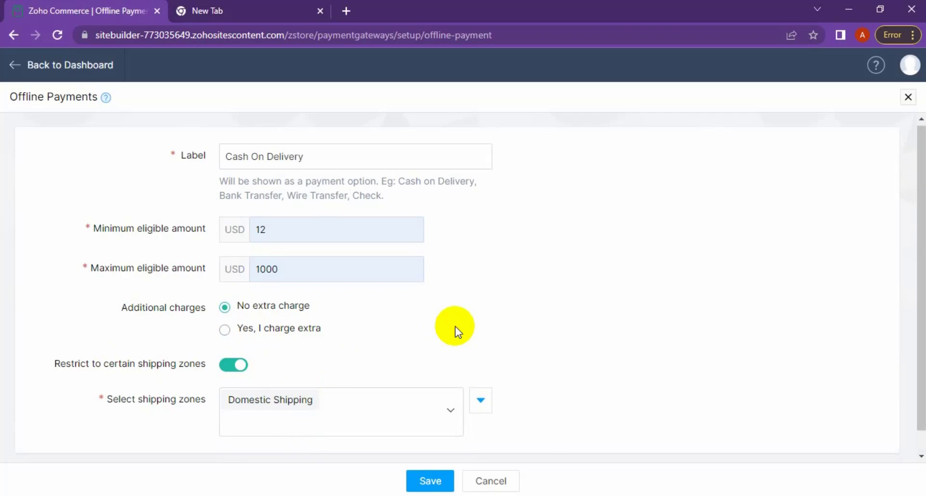
pyautogui.click(437, 480)
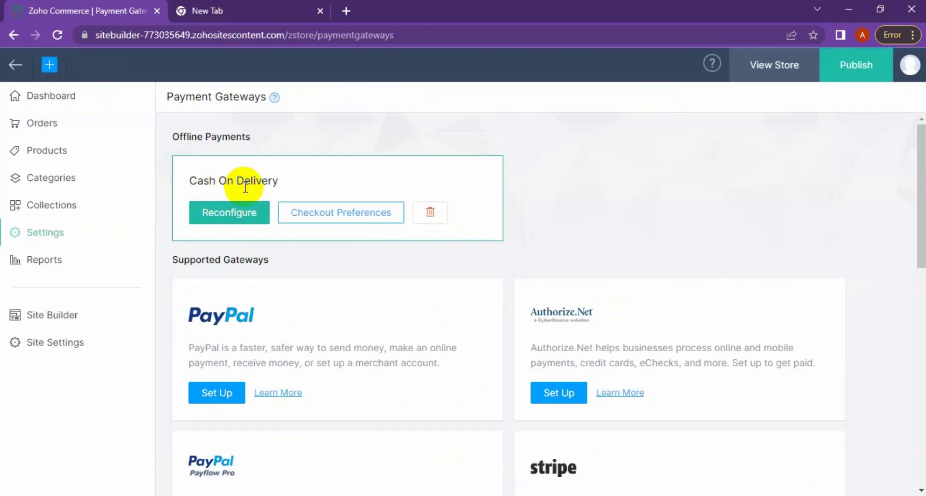
# Open the PayPal gateway setup form and examine its PayPal Email ID, Payment Options and Page Style fields
pyautogui.scroll(-3, 444, 304)
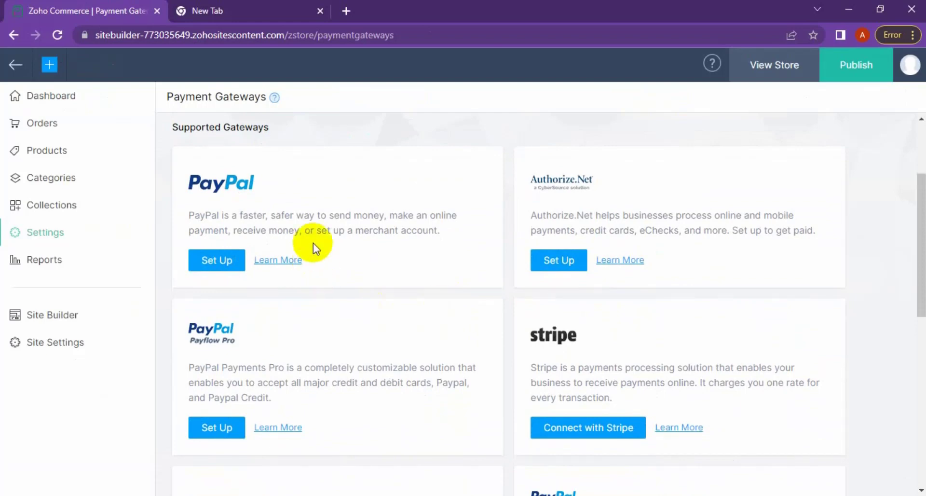
pyautogui.click(225, 260)
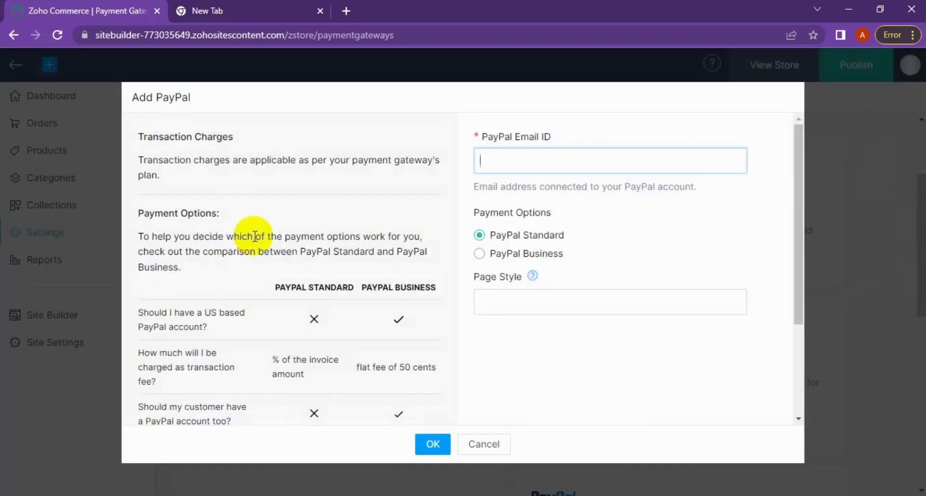
pyautogui.click(556, 163)
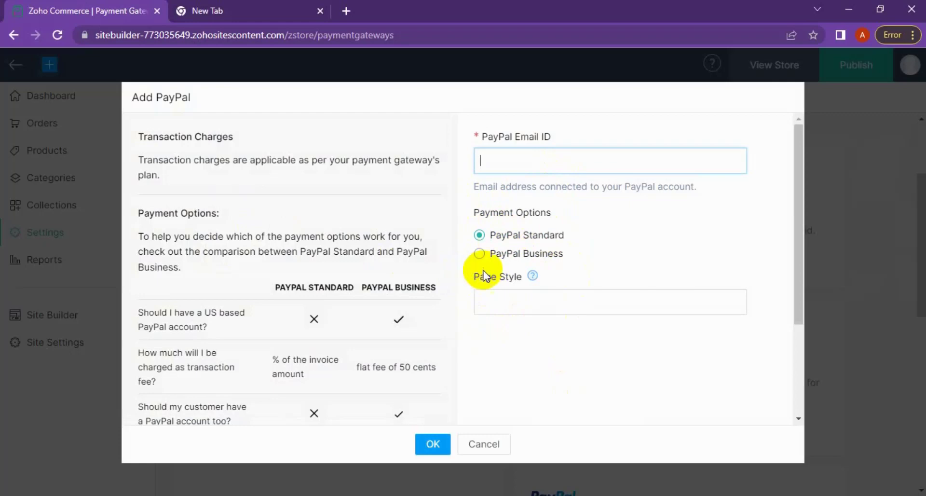
pyautogui.moveTo(534, 281)
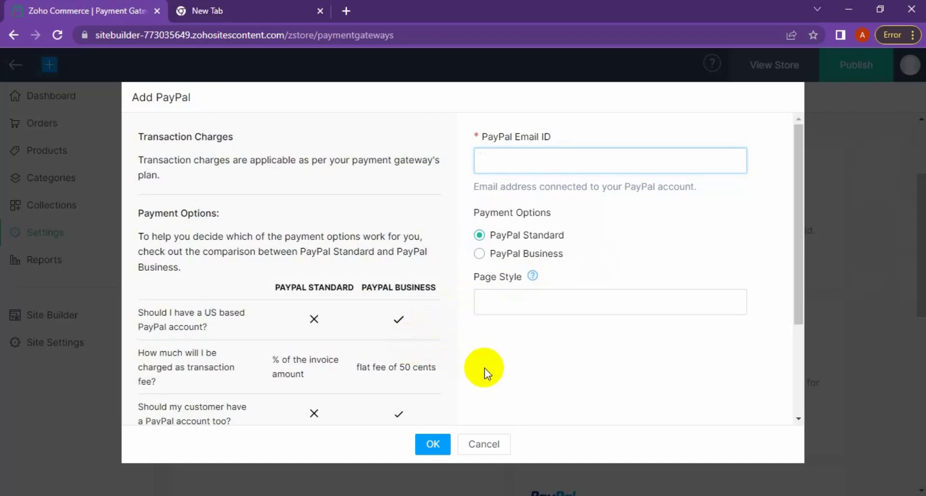
# Compare PayPal Standard with PayPal Business on account requirements, transaction fees, credit card payments and how quickly payments arrive
pyautogui.scroll(-3, 486, 373)
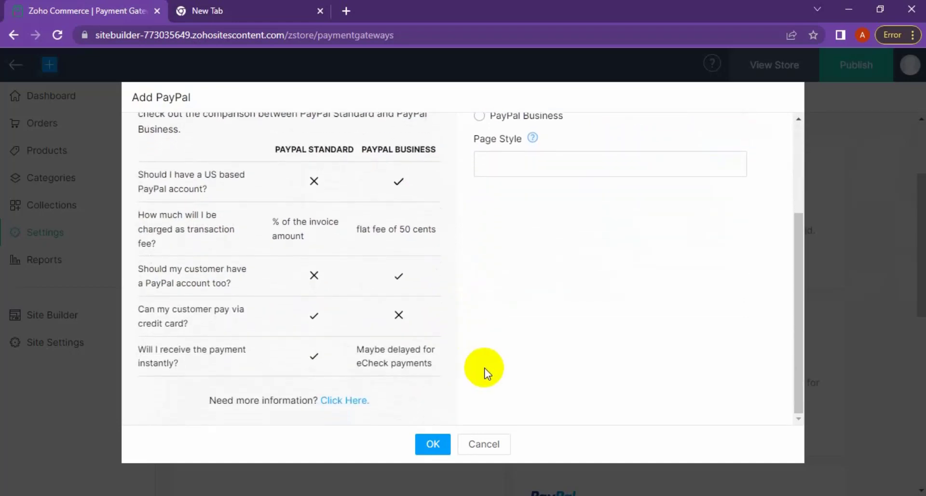
pyautogui.scroll(1, 245, 193)
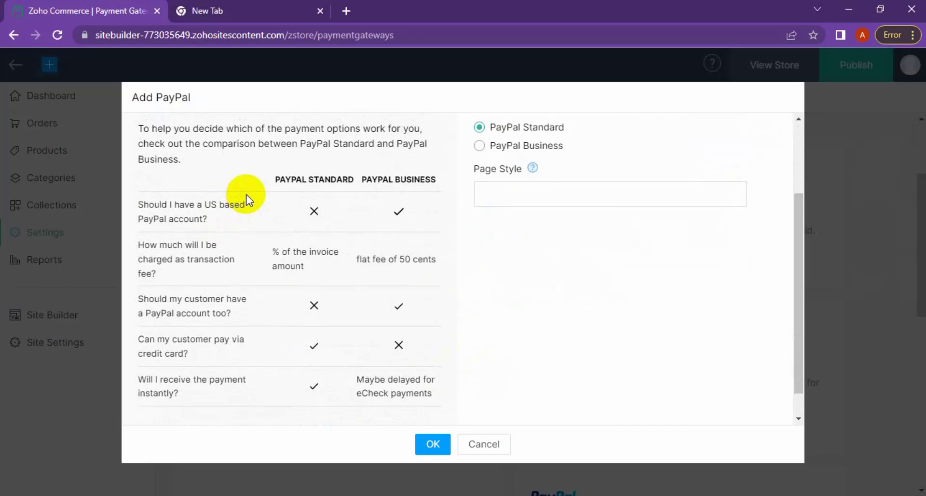
pyautogui.tripleClick(322, 179)
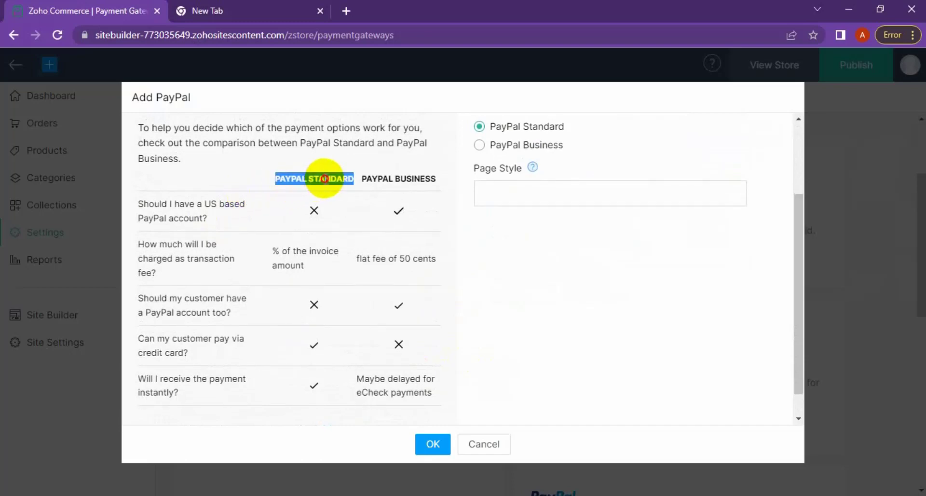
pyautogui.tripleClick(393, 177)
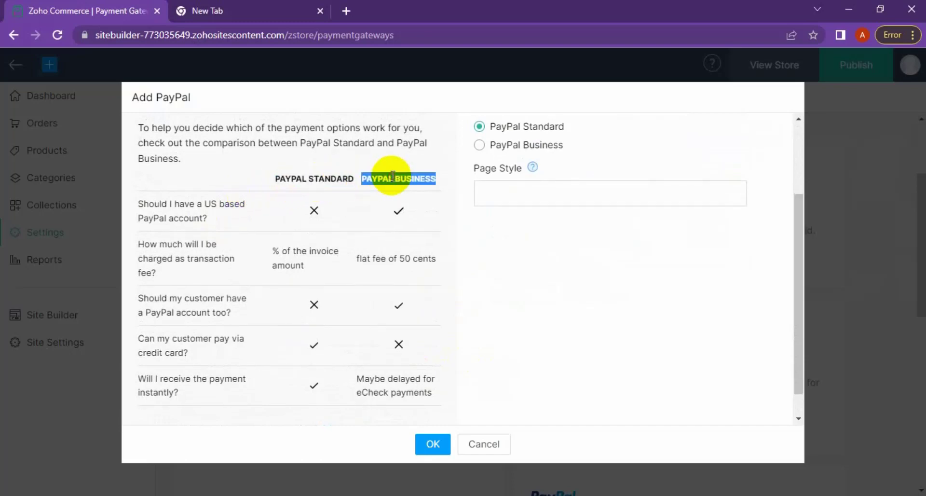
pyautogui.tripleClick(295, 255)
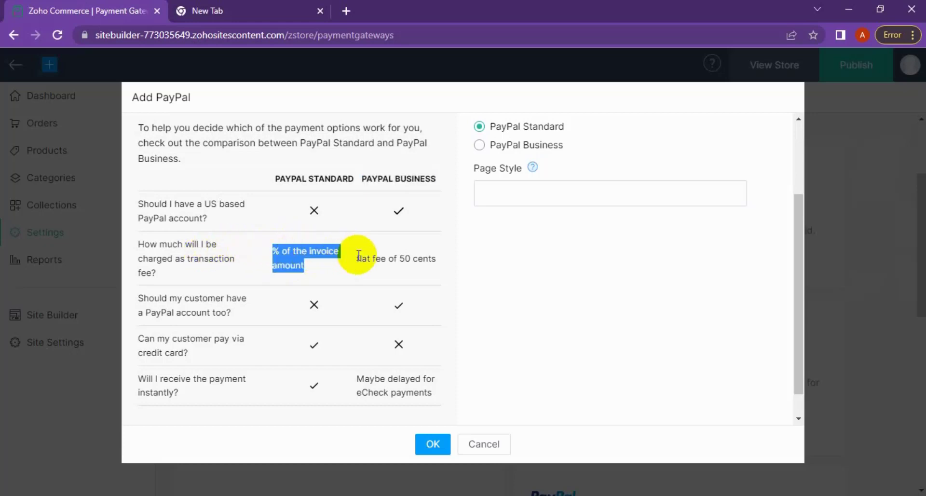
pyautogui.tripleClick(388, 260)
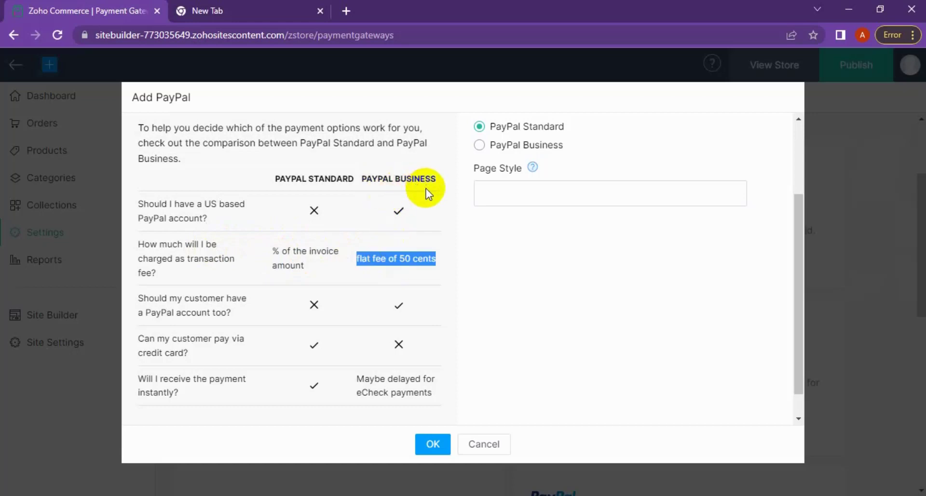
pyautogui.scroll(-1, 377, 304)
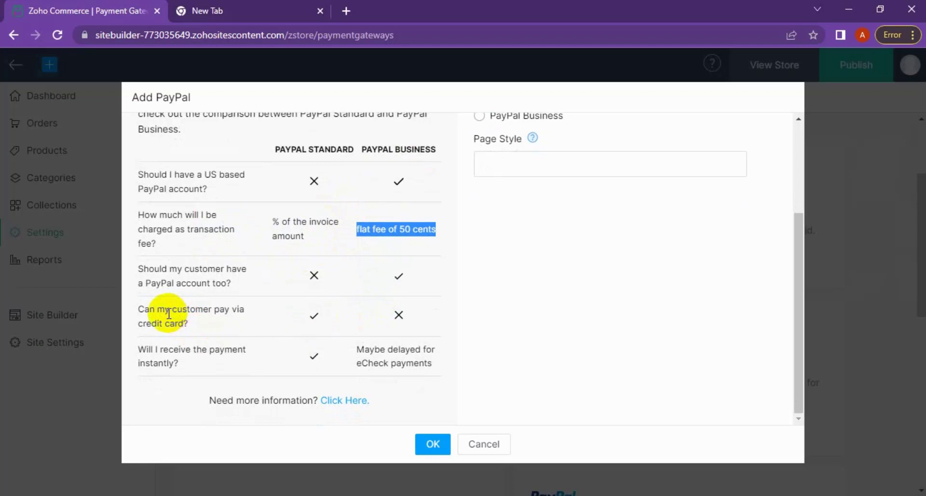
pyautogui.tripleClick(207, 310)
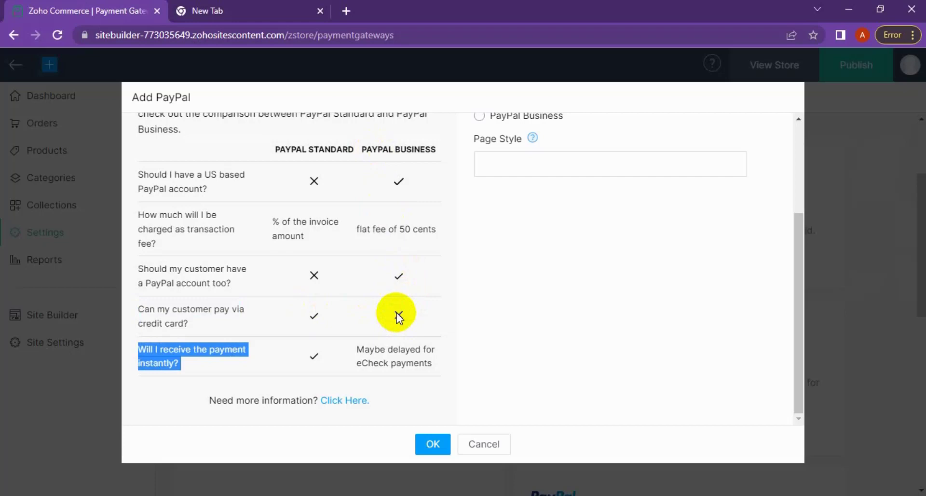
pyautogui.click(279, 350)
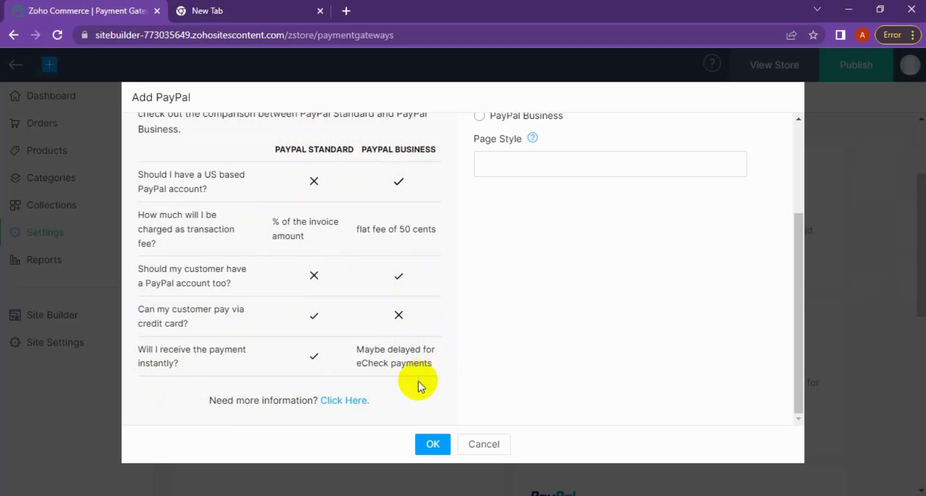
# Read through the linked PayPal help article, close it, and cancel the PayPal setup
pyautogui.click(343, 400)
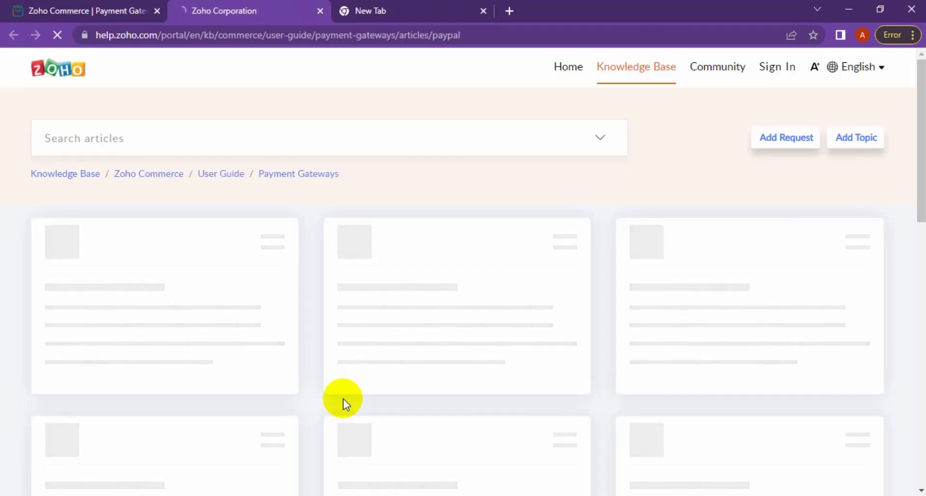
pyautogui.scroll(-3, 343, 399)
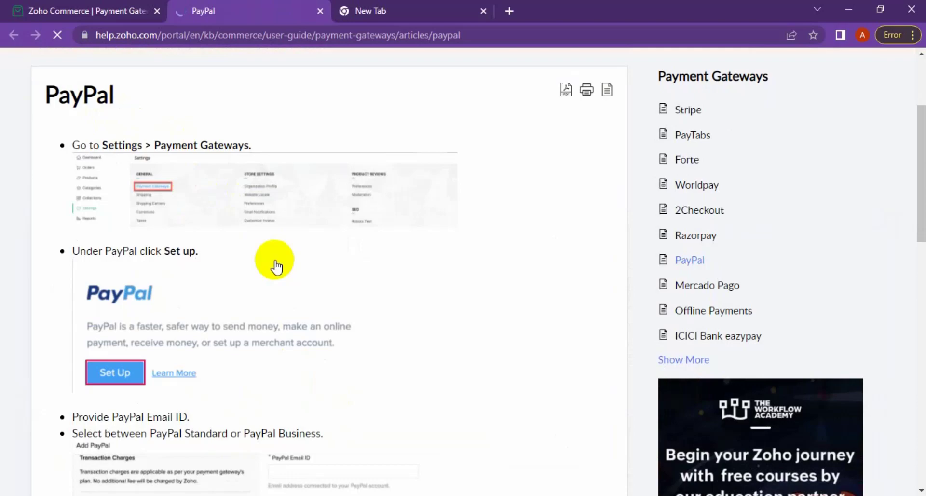
pyautogui.scroll(-4, 275, 266)
pyautogui.scroll(-8, 276, 266)
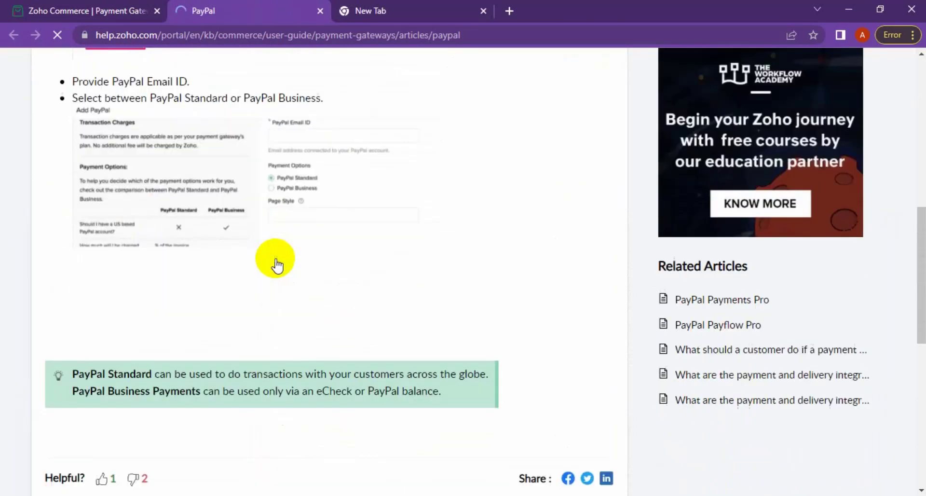
pyautogui.scroll(14, 275, 261)
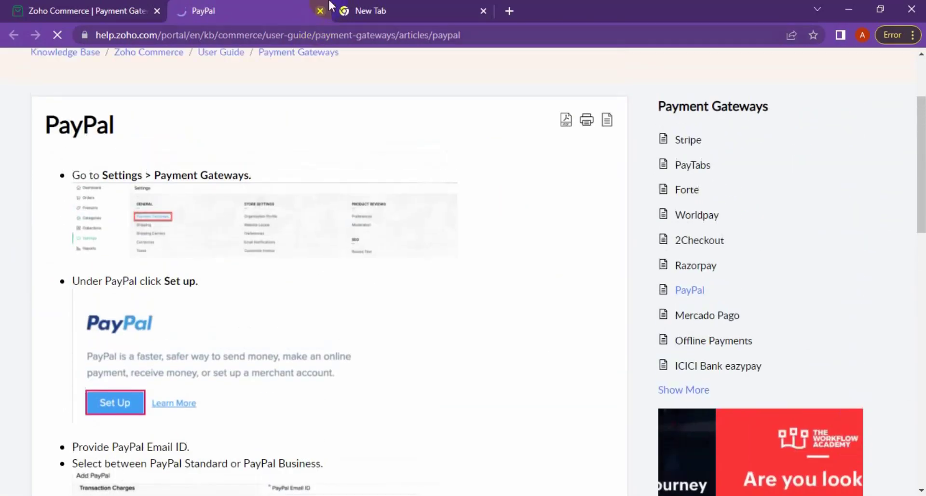
pyautogui.click(321, 10)
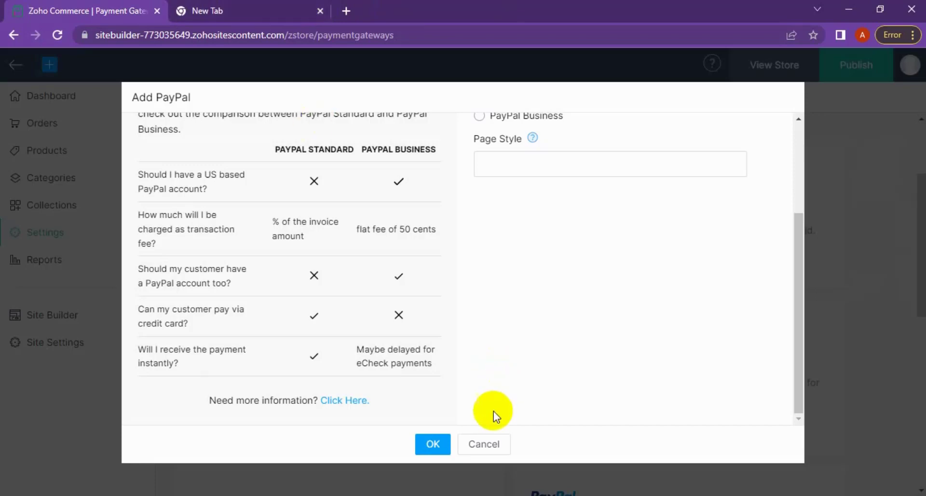
pyautogui.click(484, 444)
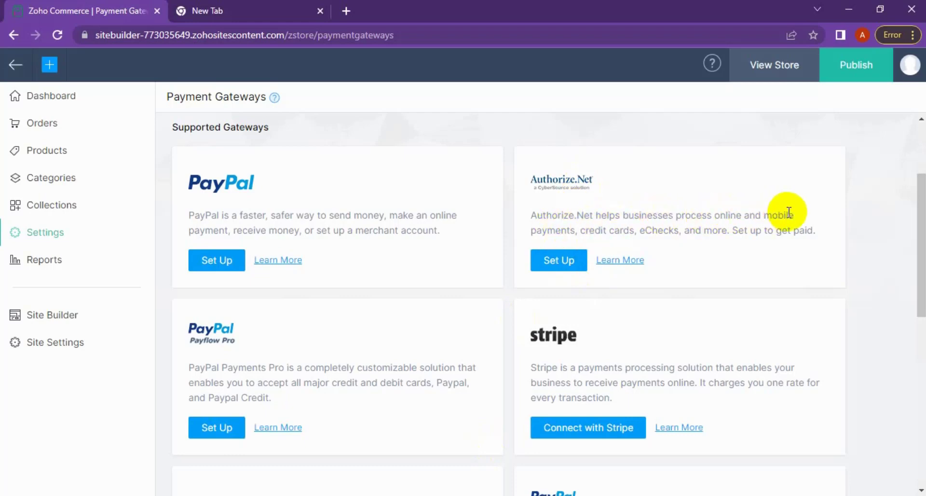
# Review the Authorize.Net description and setup form, including the Transaction Key field and the available currencies
pyautogui.tripleClick(623, 221)
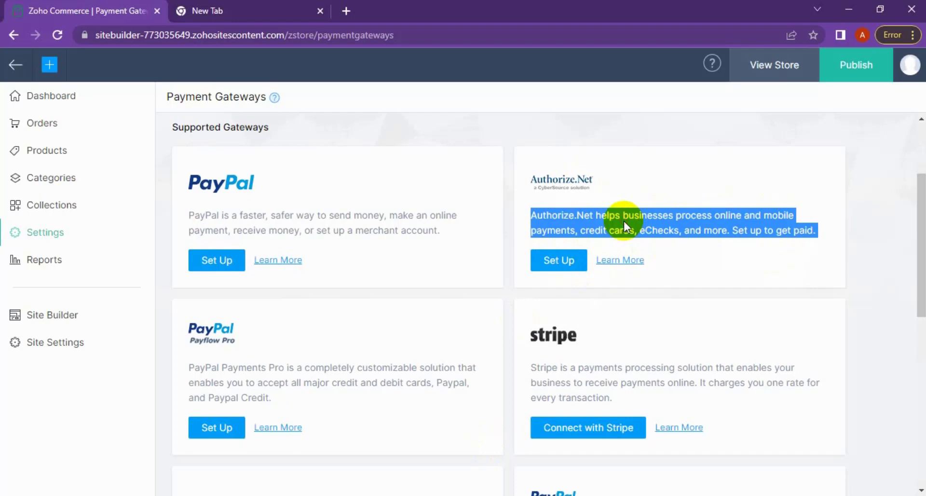
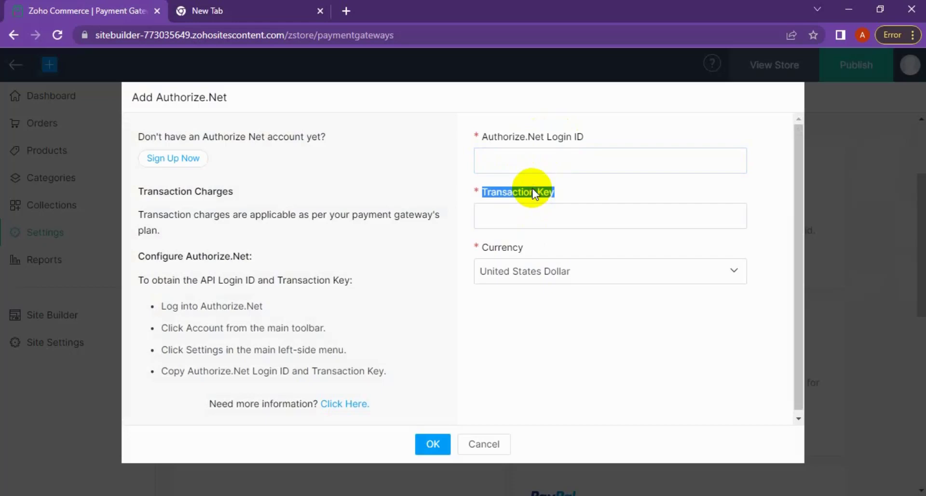
pyautogui.click(581, 270)
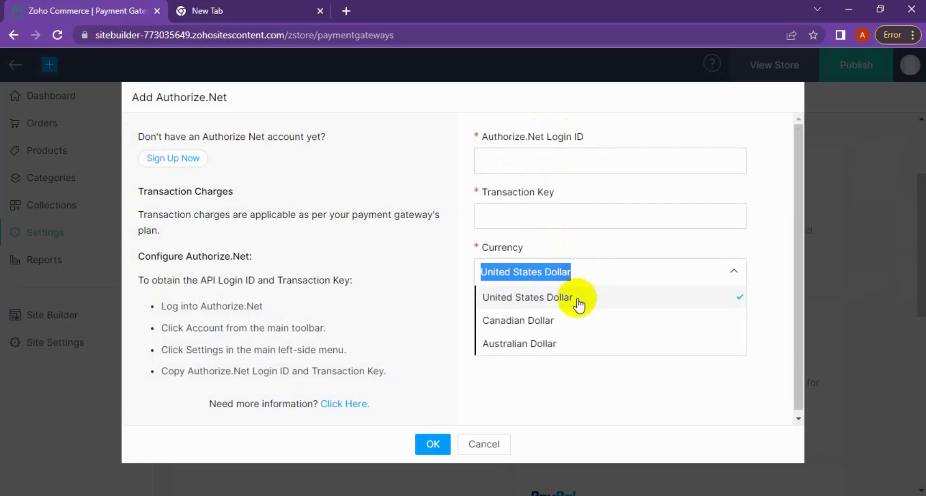
pyautogui.scroll(-1, 531, 333)
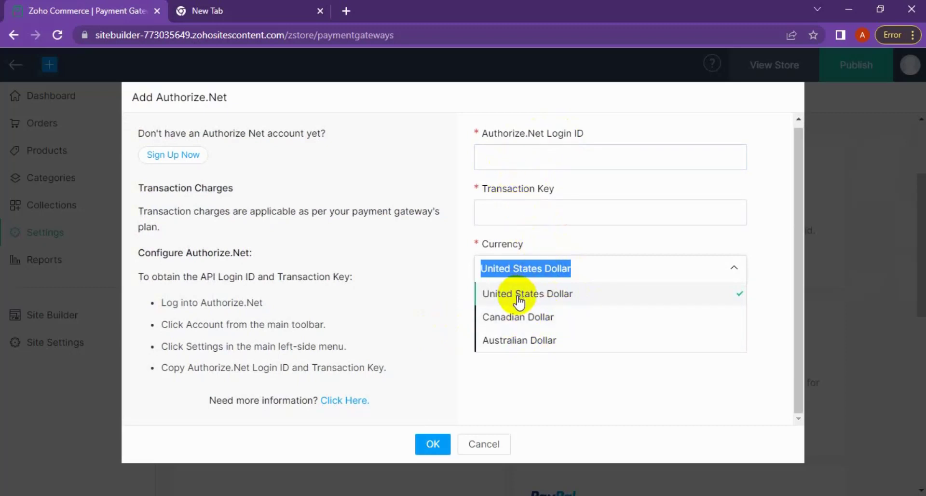
pyautogui.click(398, 291)
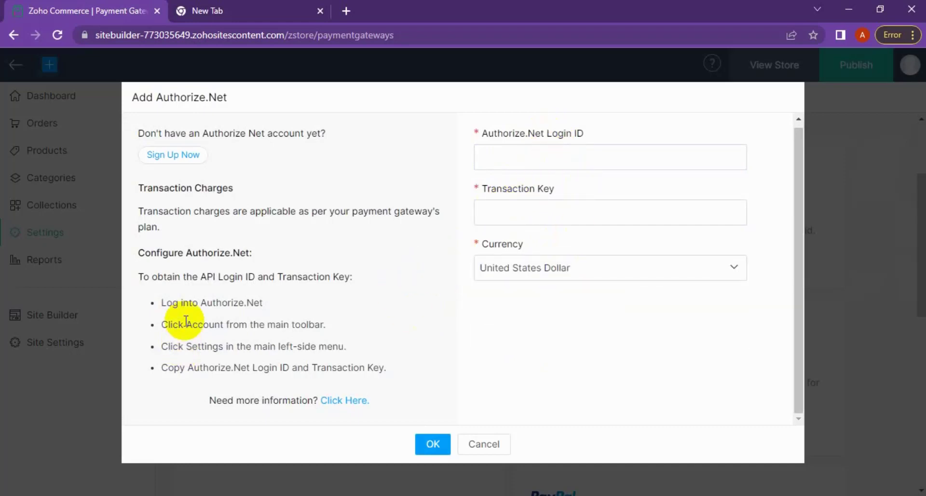
# Read the instructions for obtaining the Authorize.Net API Login ID and Transaction Key, and cancel the setup
pyautogui.tripleClick(193, 303)
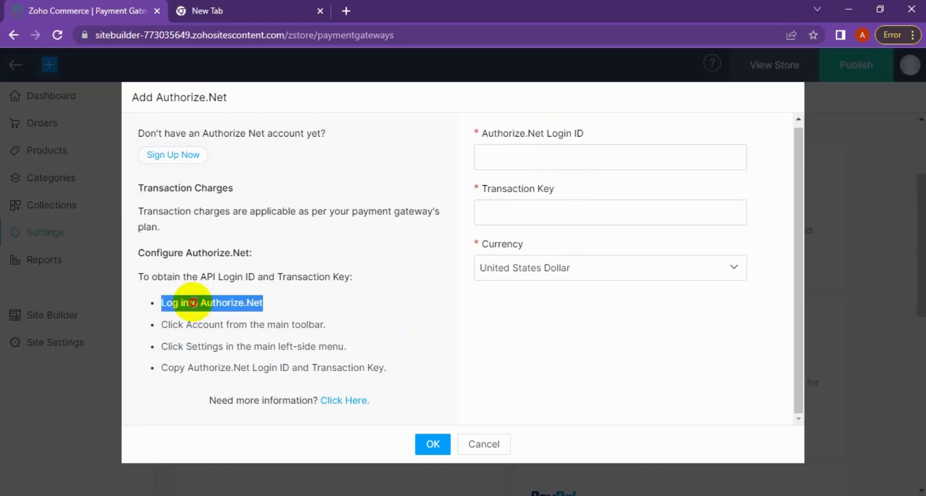
pyautogui.doubleClick(218, 327)
pyautogui.tripleClick(217, 326)
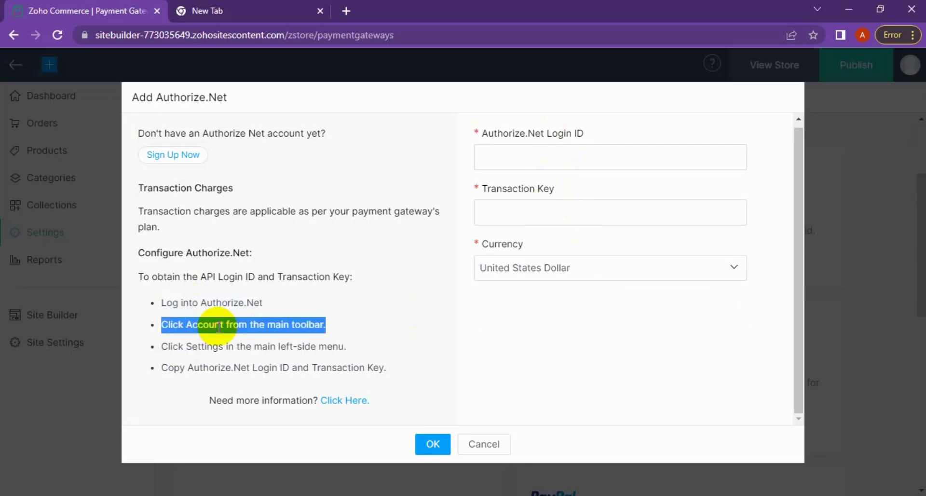
pyautogui.tripleClick(199, 346)
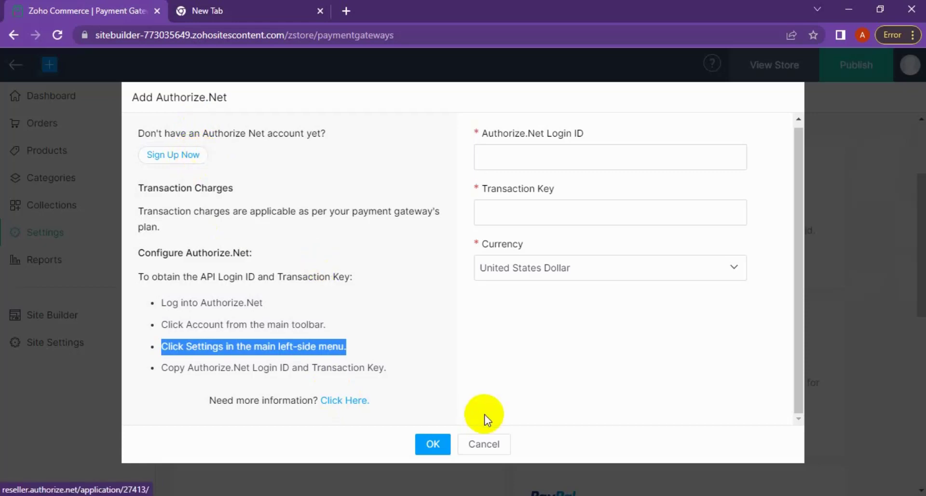
pyautogui.click(483, 443)
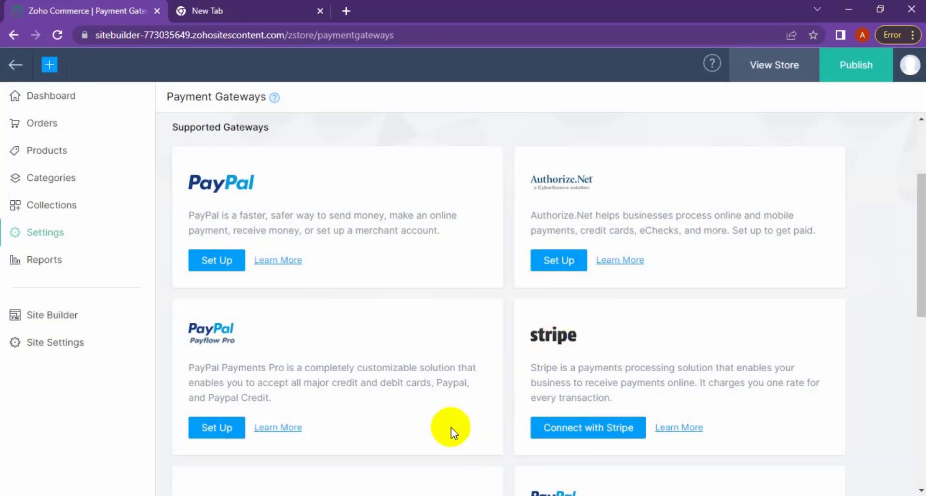
# Read the Stripe gateway's description, view its account connection page, and return to the payment gateways
pyautogui.scroll(-4, 455, 397)
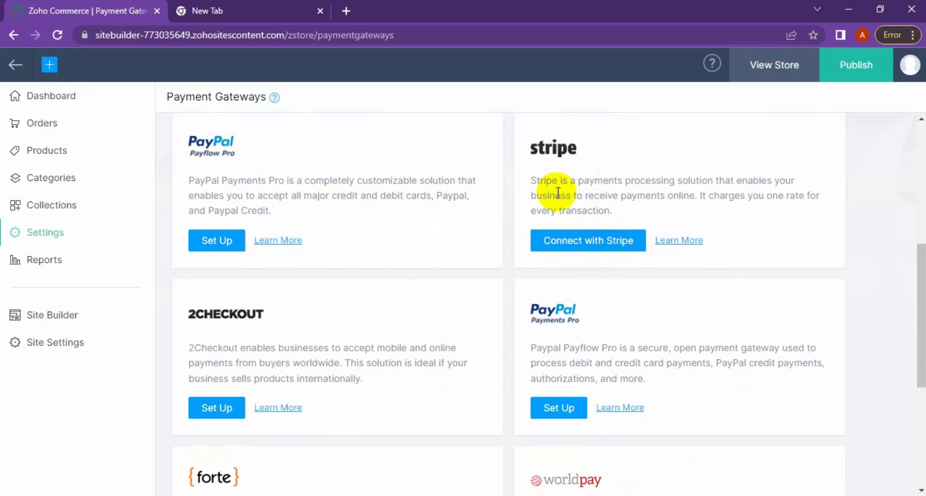
pyautogui.tripleClick(585, 182)
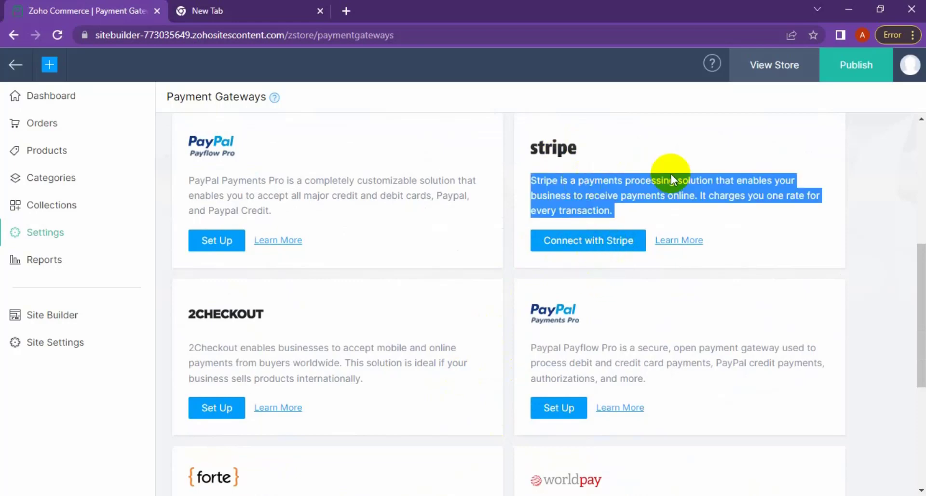
pyautogui.doubleClick(657, 197)
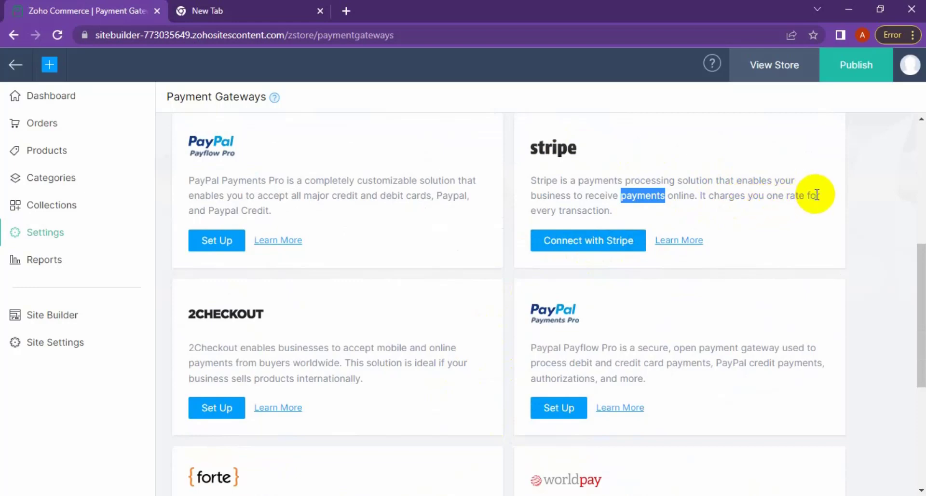
pyautogui.click(600, 246)
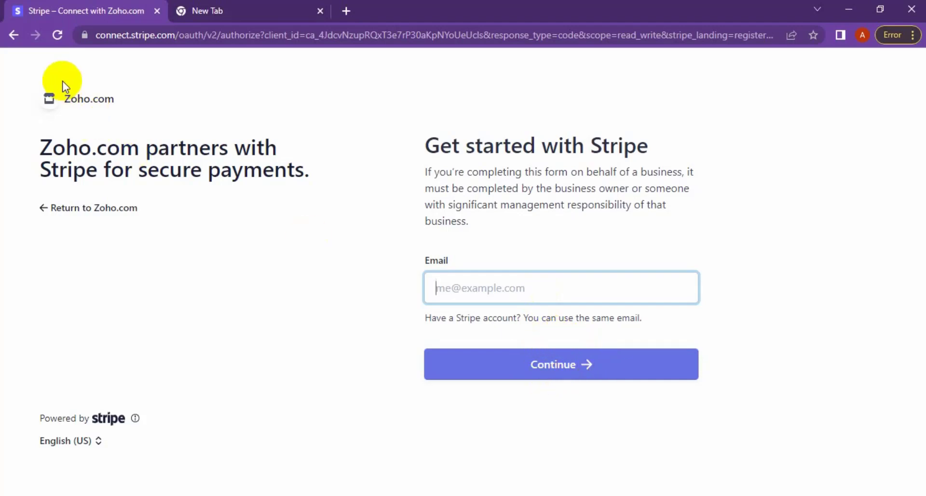
pyautogui.click(14, 34)
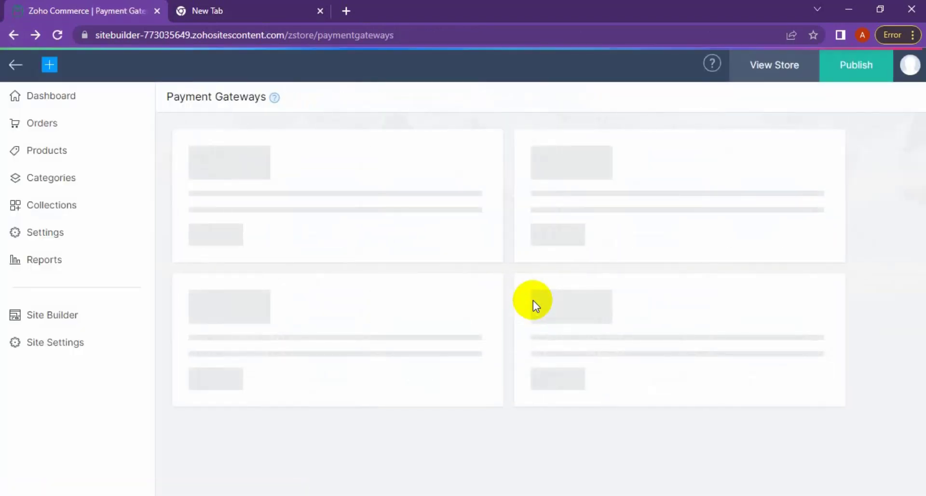
# Open the Stripe gateway's help article to read how to set it up
pyautogui.scroll(-5, 669, 332)
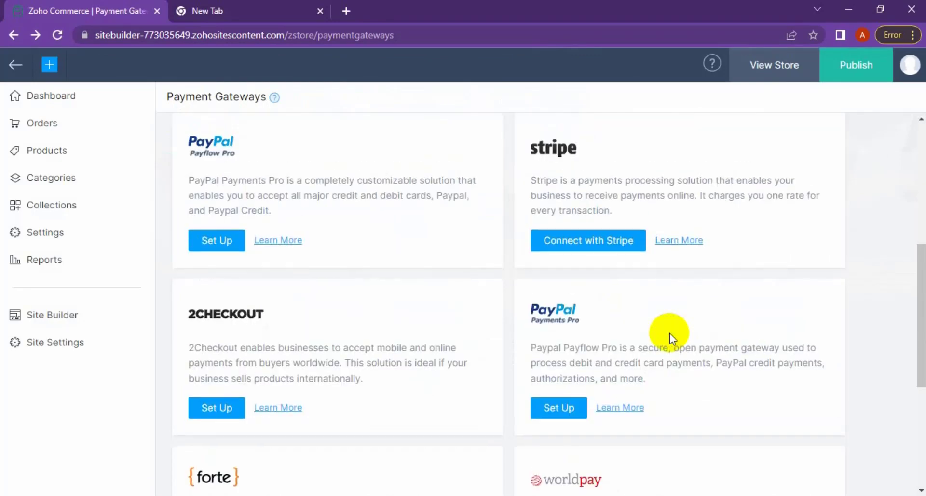
pyautogui.click(681, 241)
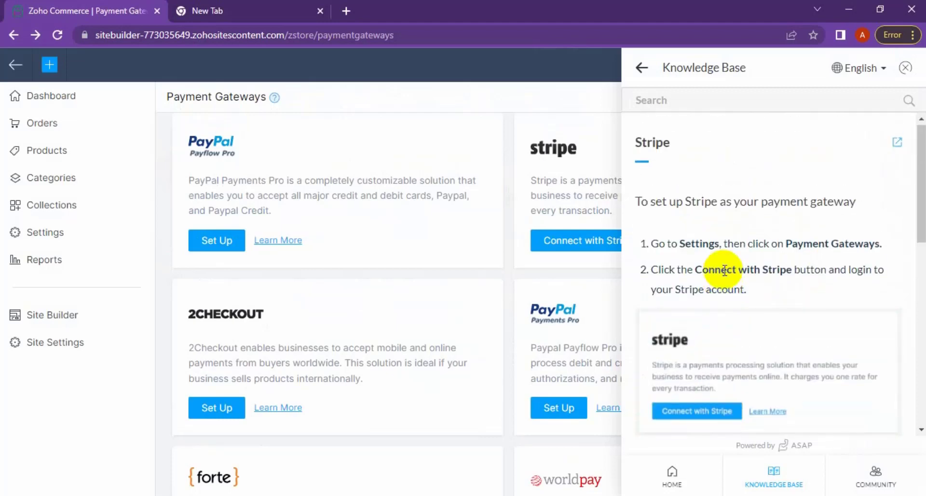
# Read the Stripe setup instructions, including the account connection and new account notes, and close the help article
pyautogui.doubleClick(698, 244)
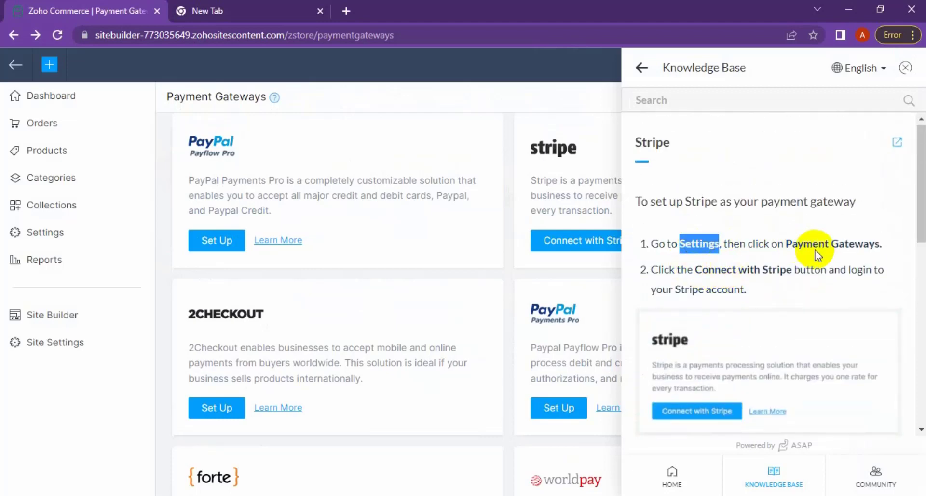
pyautogui.doubleClick(839, 242)
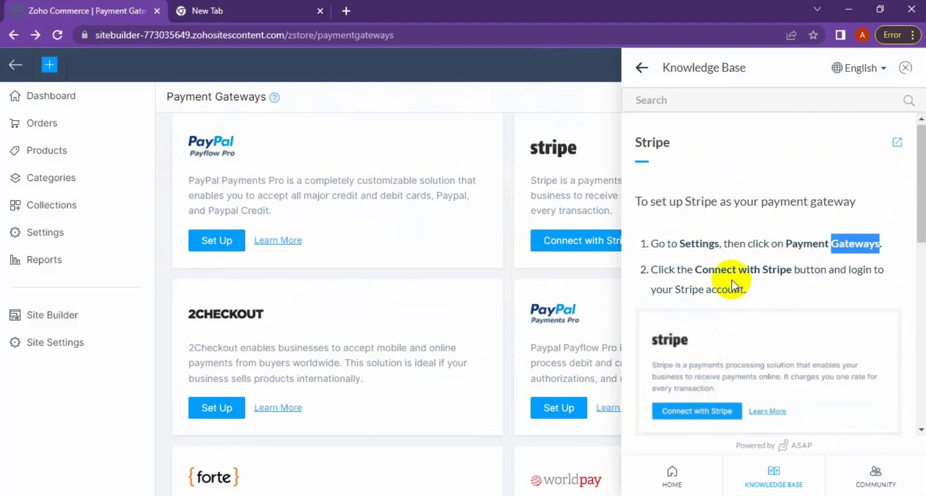
pyautogui.tripleClick(774, 268)
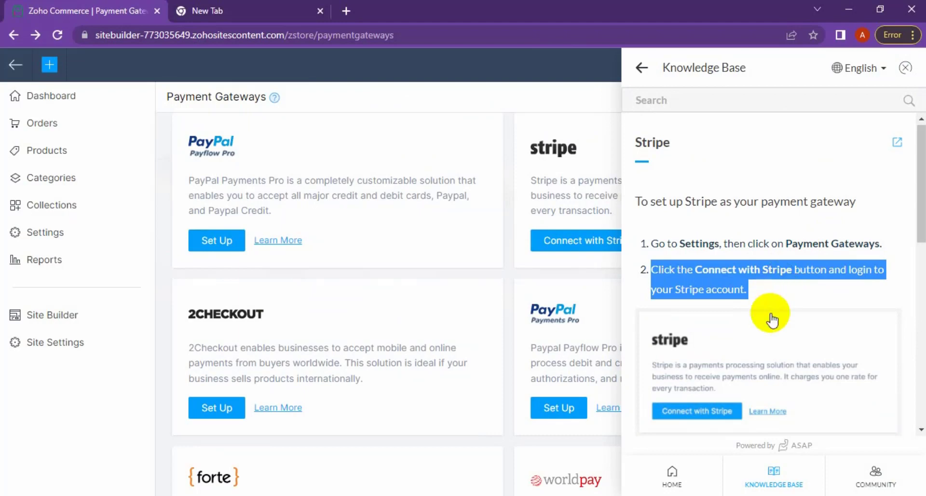
pyautogui.scroll(-5, 771, 316)
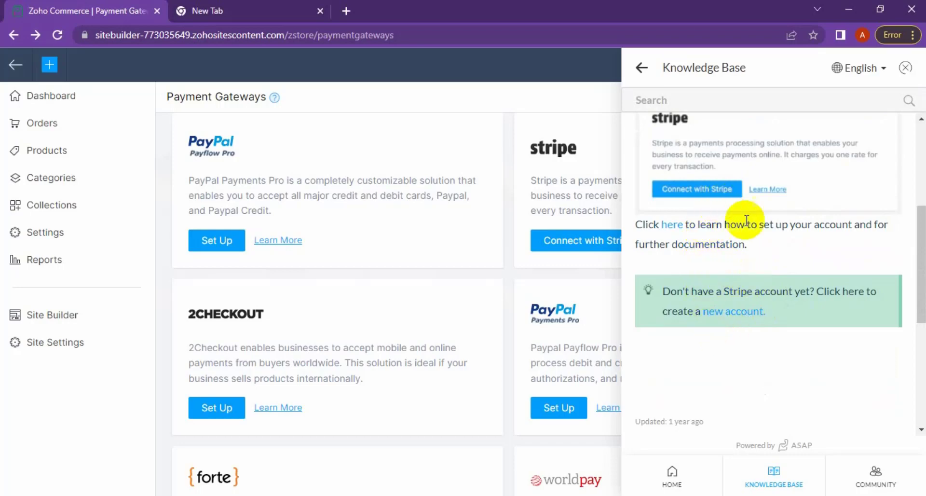
pyautogui.click(906, 69)
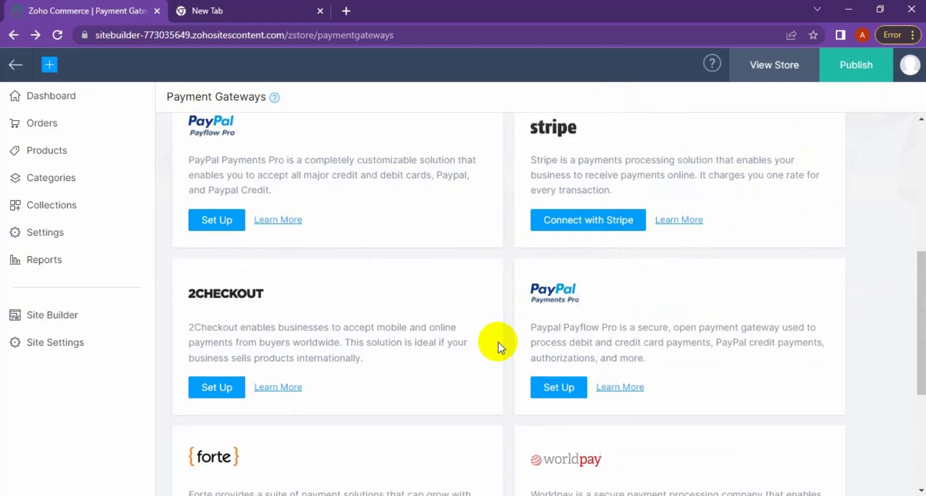
# Browse the payment gateways around Stripe and read the PayPal Payments Pro description
pyautogui.scroll(1, 496, 341)
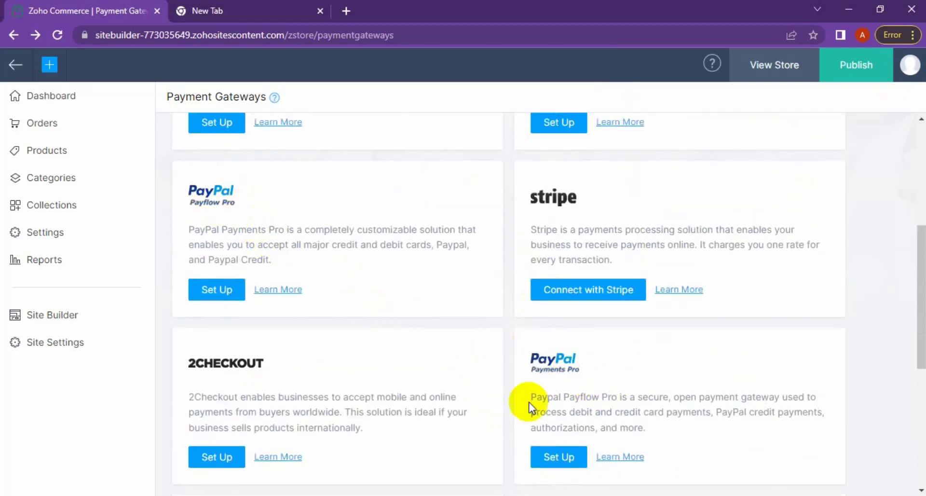
pyautogui.scroll(-1, 612, 405)
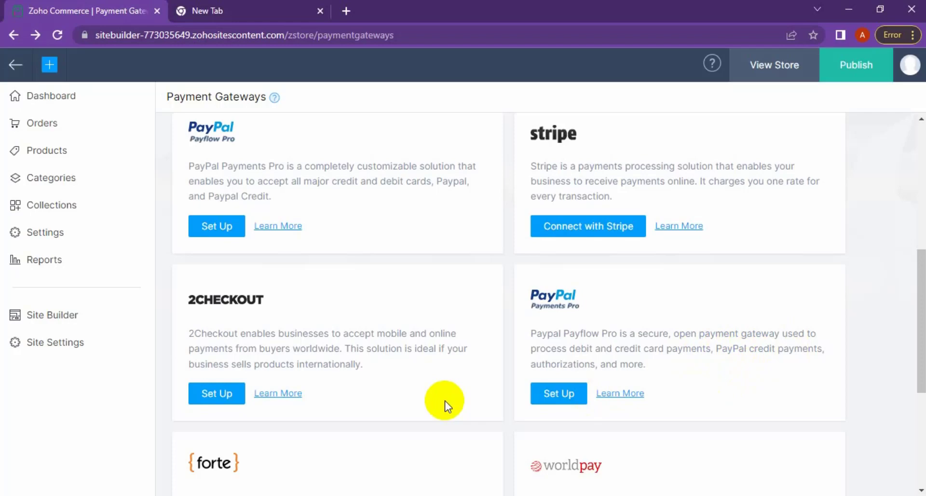
pyautogui.tripleClick(597, 349)
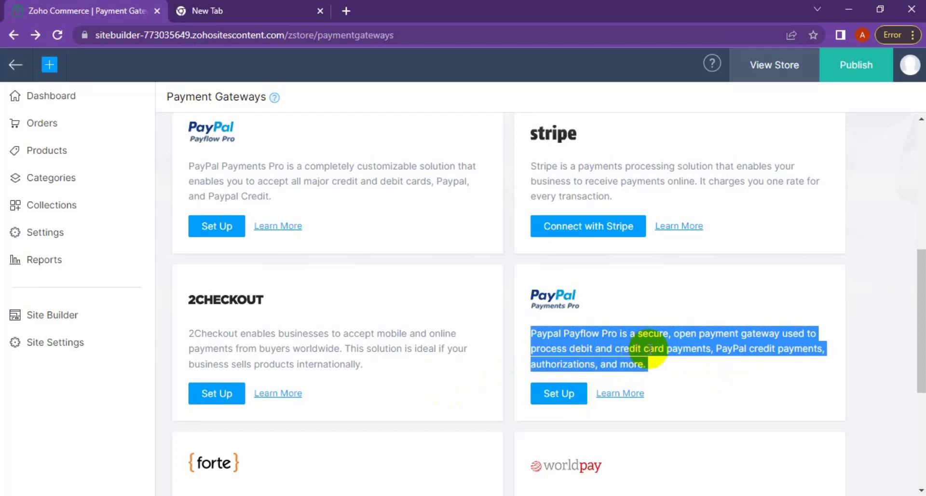
pyautogui.click(482, 392)
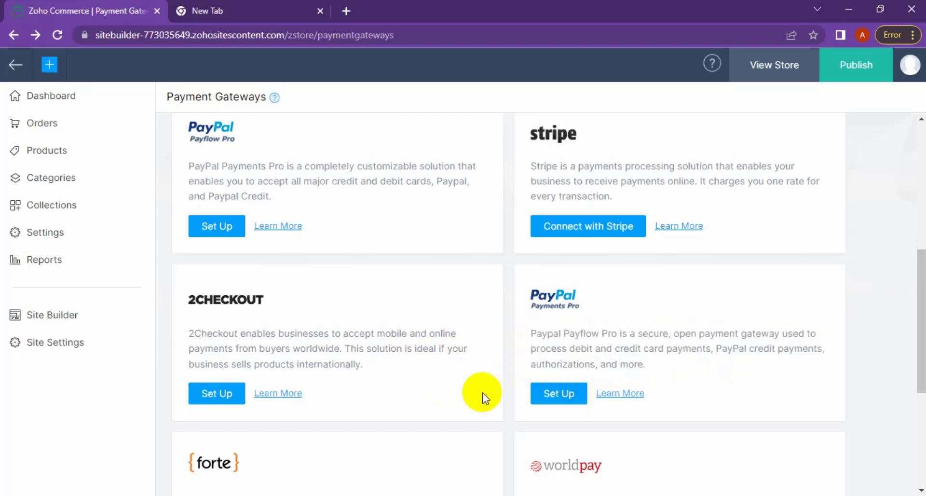
# Open the 2Checkout setup form and review its required fields, from 2Checkout Account and Secret Word to API Username and API Password
pyautogui.scroll(-3, 482, 393)
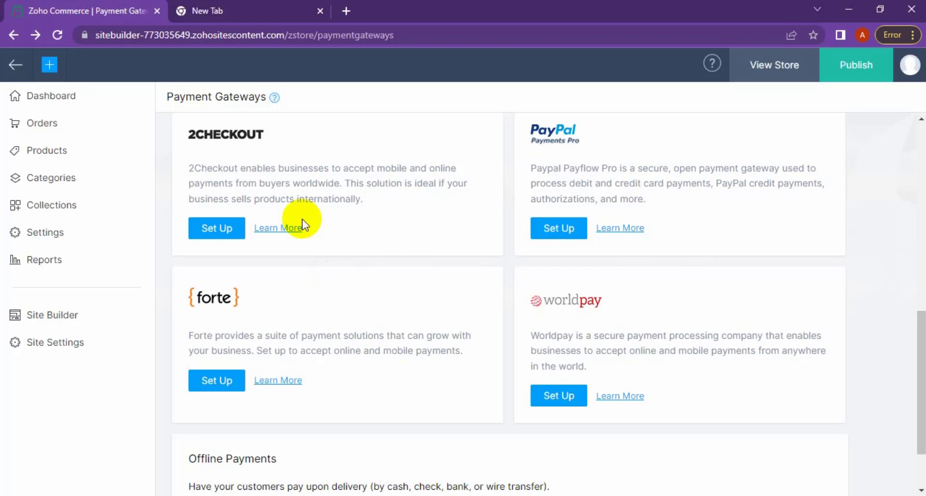
pyautogui.click(215, 229)
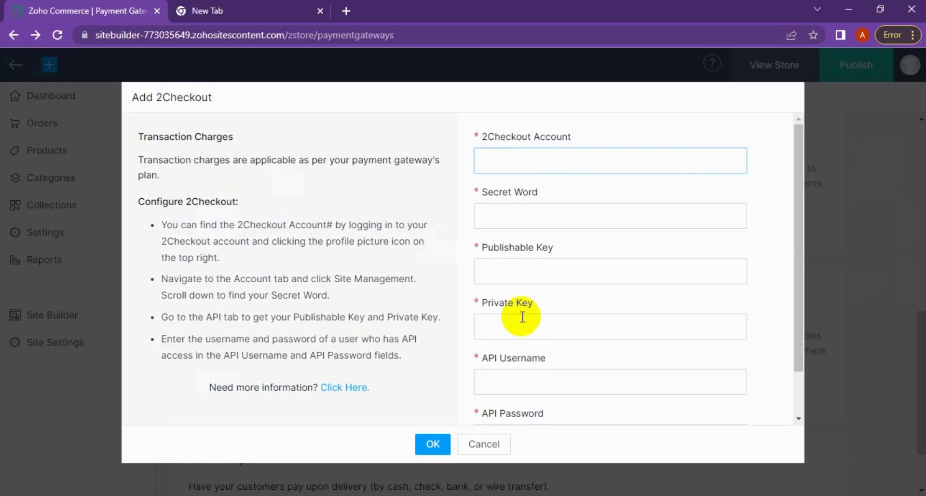
pyautogui.click(507, 136)
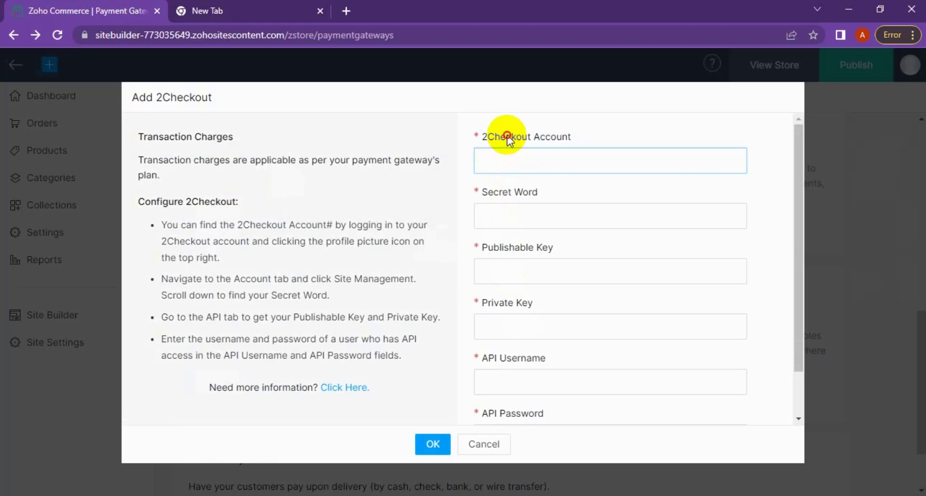
pyautogui.tripleClick(507, 136)
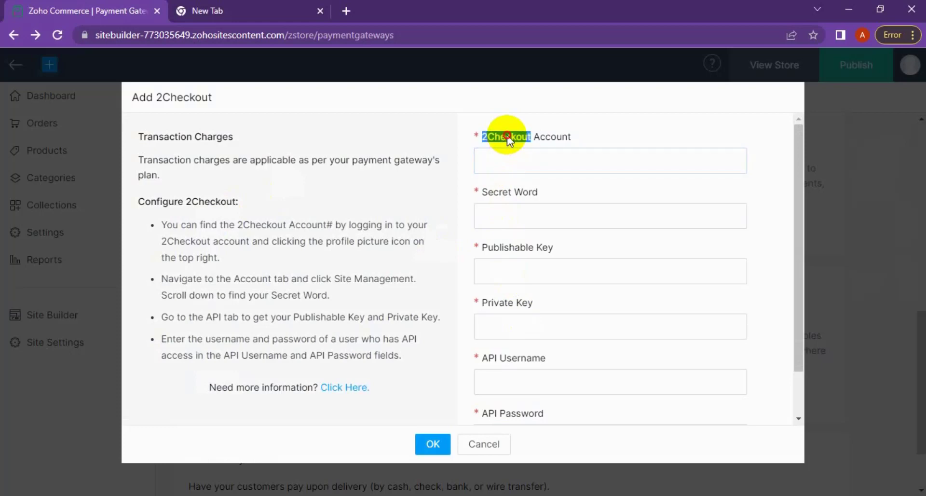
pyautogui.tripleClick(513, 193)
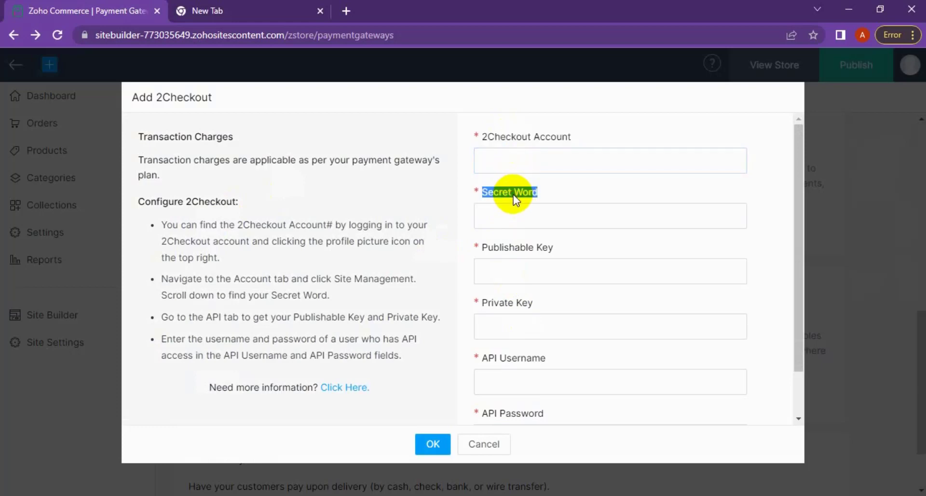
pyautogui.doubleClick(509, 248)
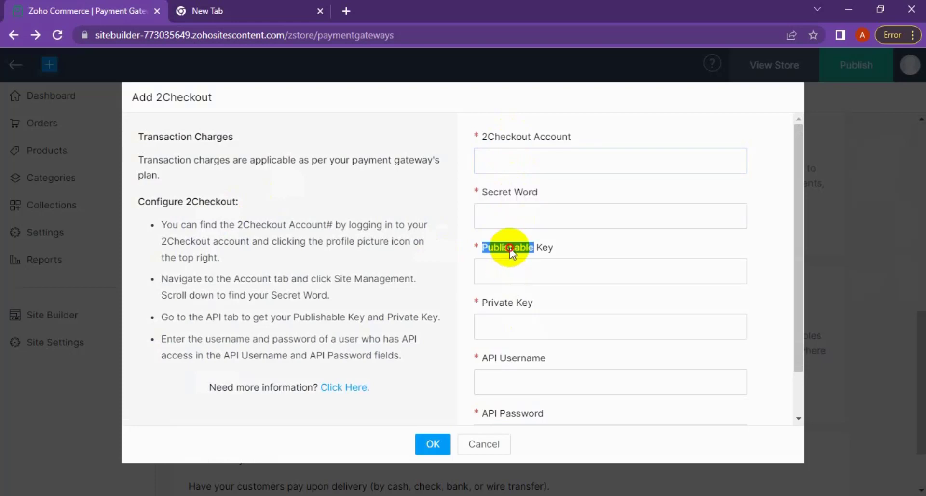
pyautogui.click(510, 248)
pyautogui.tripleClick(517, 304)
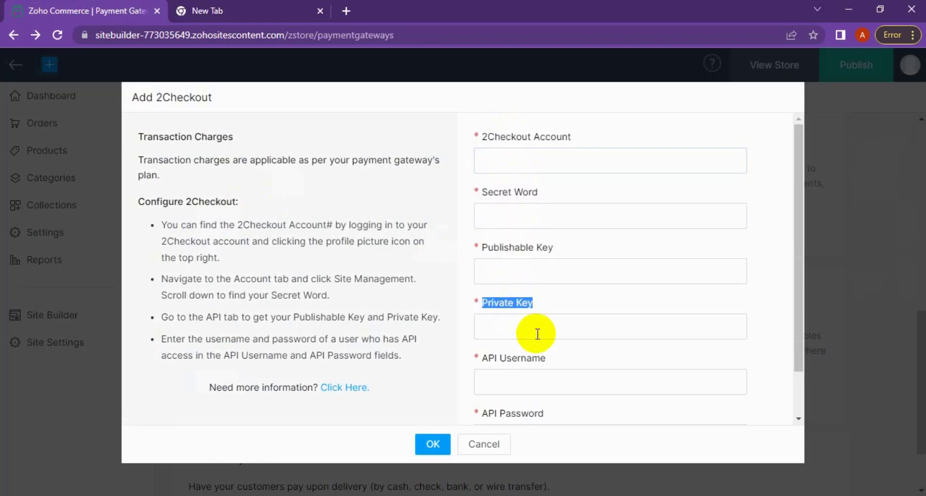
pyautogui.scroll(-1, 537, 333)
pyautogui.click(534, 306)
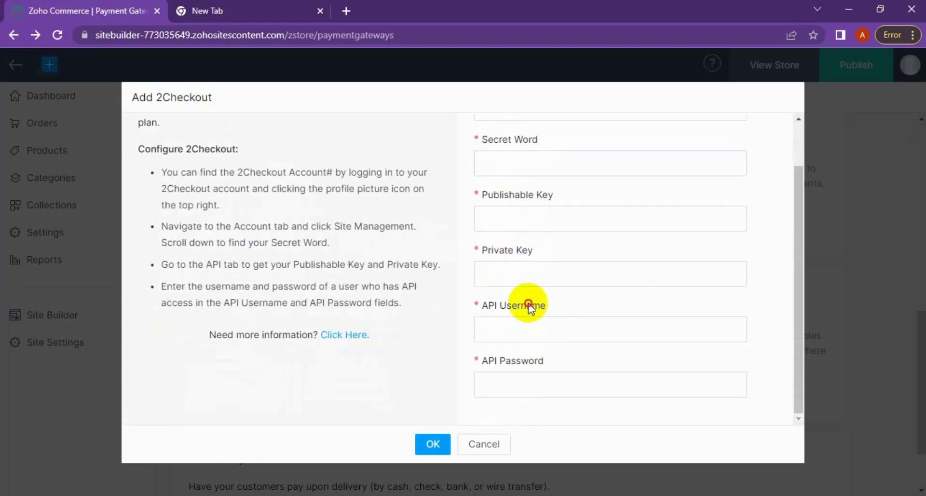
pyautogui.doubleClick(530, 357)
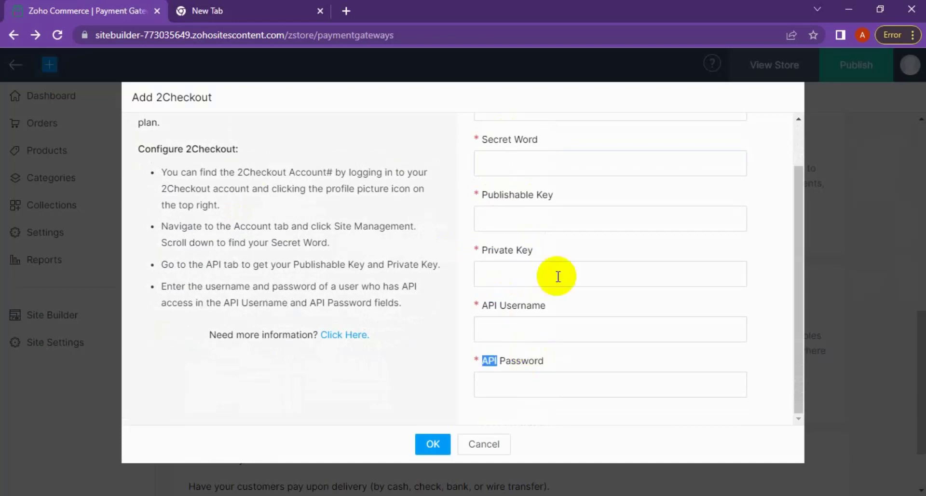
pyautogui.scroll(1, 564, 258)
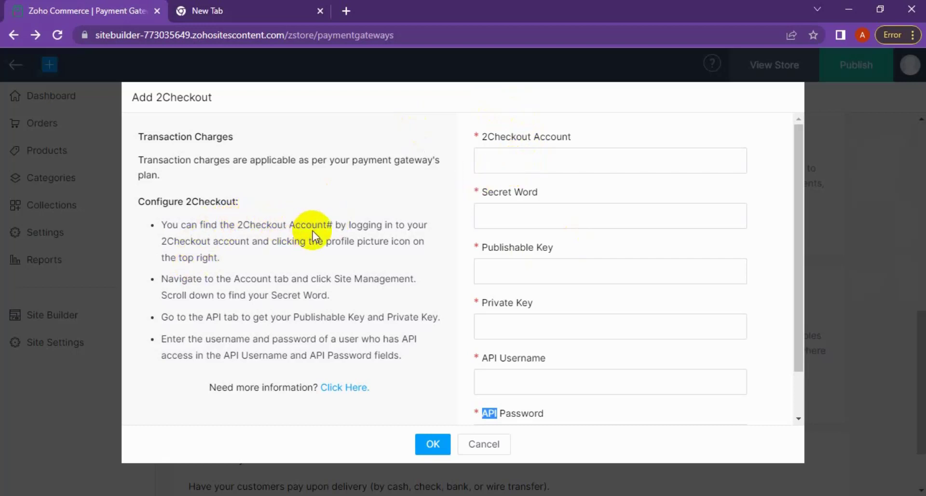
# Read the instructions for finding the 2Checkout account number, Secret Word and Publishable and Private Keys, and cancel the setup
pyautogui.tripleClick(408, 224)
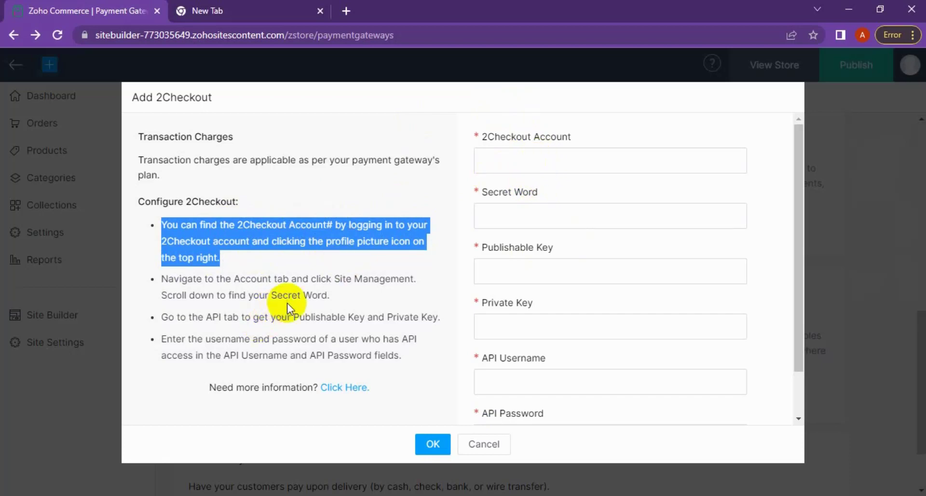
pyautogui.moveTo(162, 279); pyautogui.dragTo(195, 283)
pyautogui.tripleClick(195, 283)
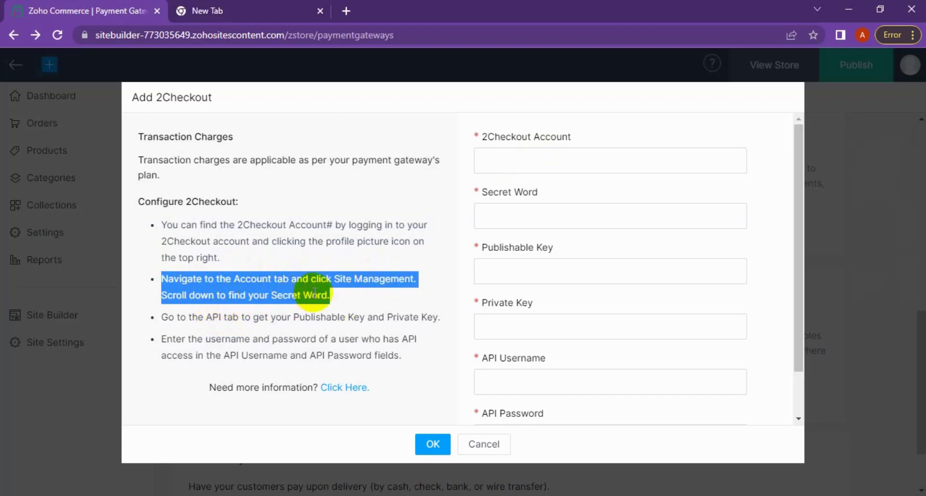
pyautogui.scroll(-1, 323, 328)
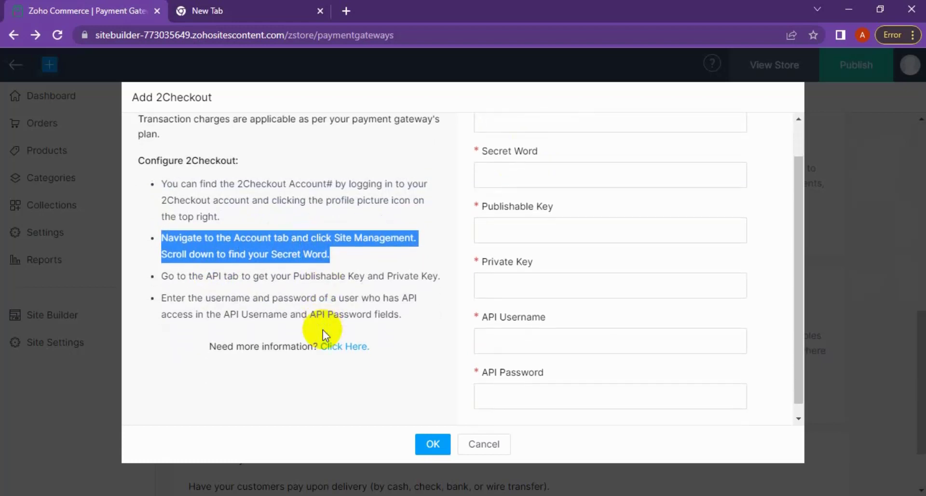
pyautogui.tripleClick(220, 279)
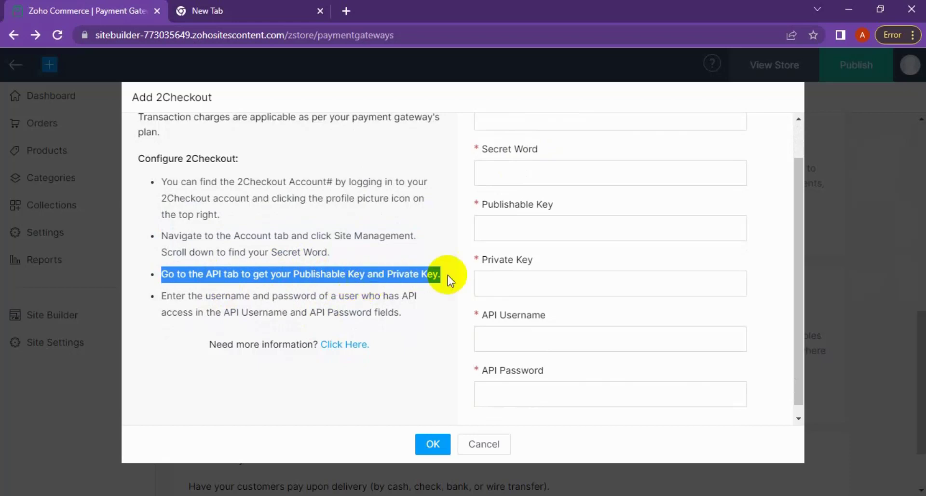
pyautogui.tripleClick(515, 207)
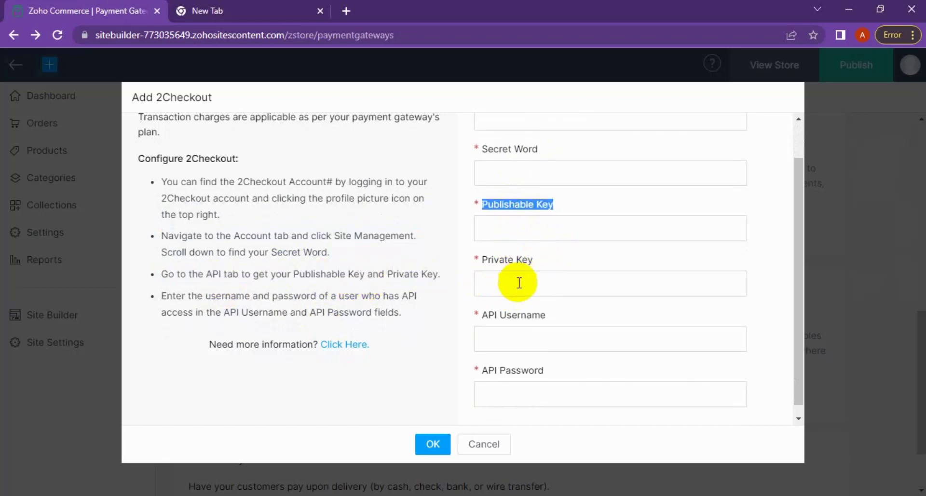
pyautogui.doubleClick(522, 262)
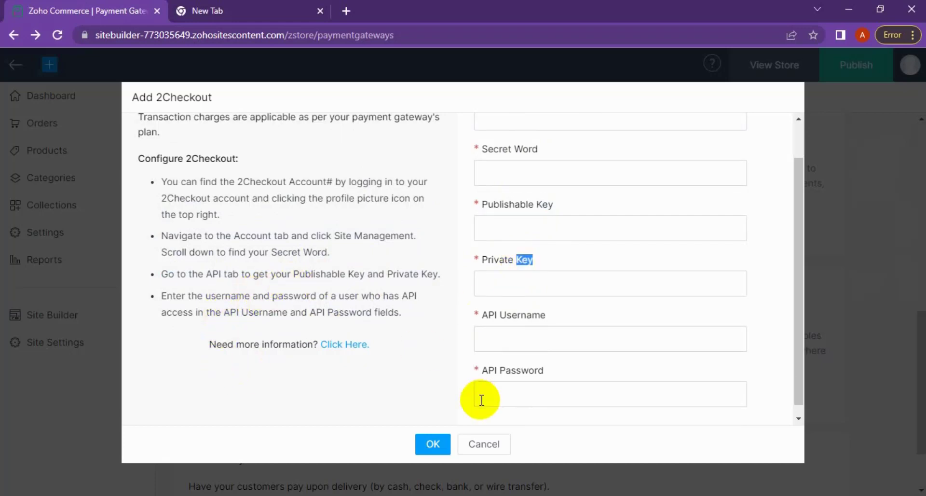
pyautogui.scroll(1, 507, 227)
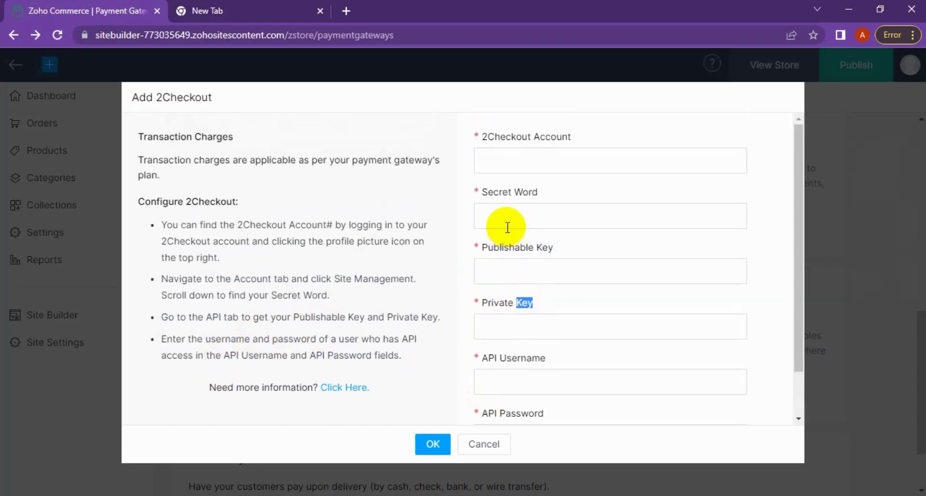
pyautogui.scroll(-1, 507, 227)
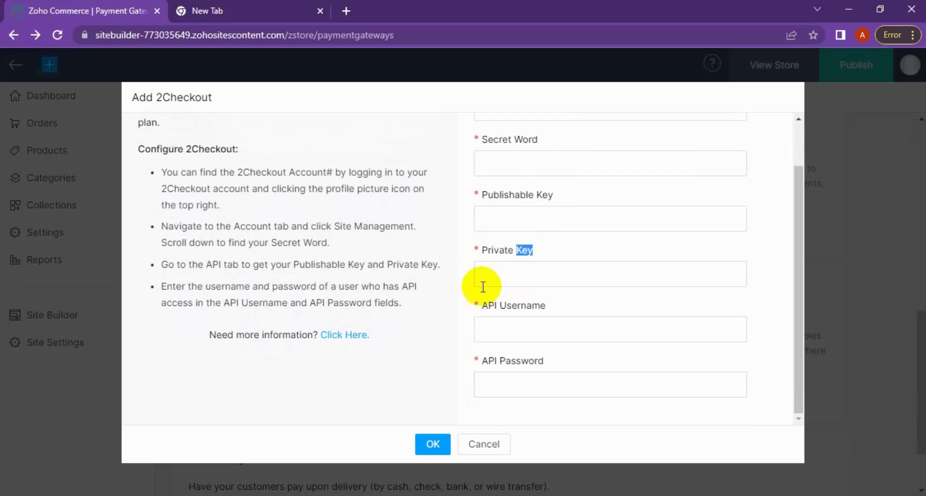
pyautogui.click(433, 445)
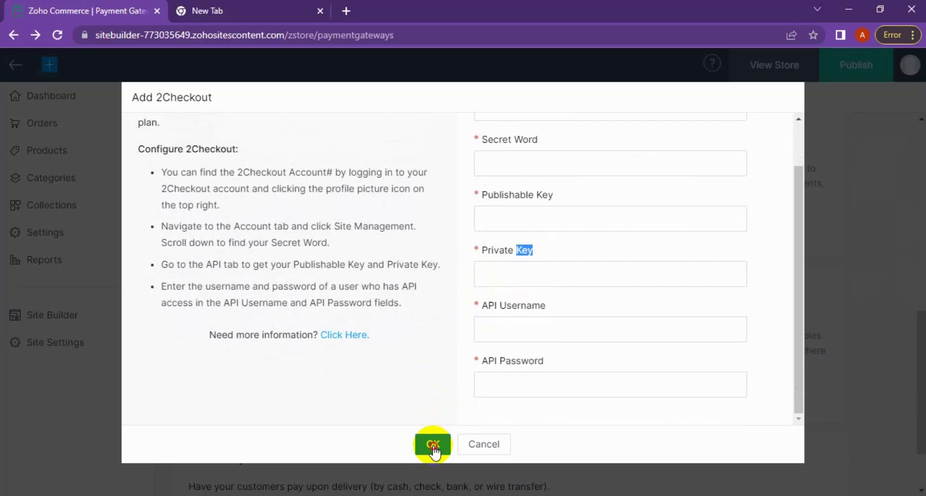
pyautogui.click(481, 444)
# Read the Forte gateway's description and its help article on the setup details, and close the article
pyautogui.scroll(-1, 407, 402)
pyautogui.scroll(-1, 407, 403)
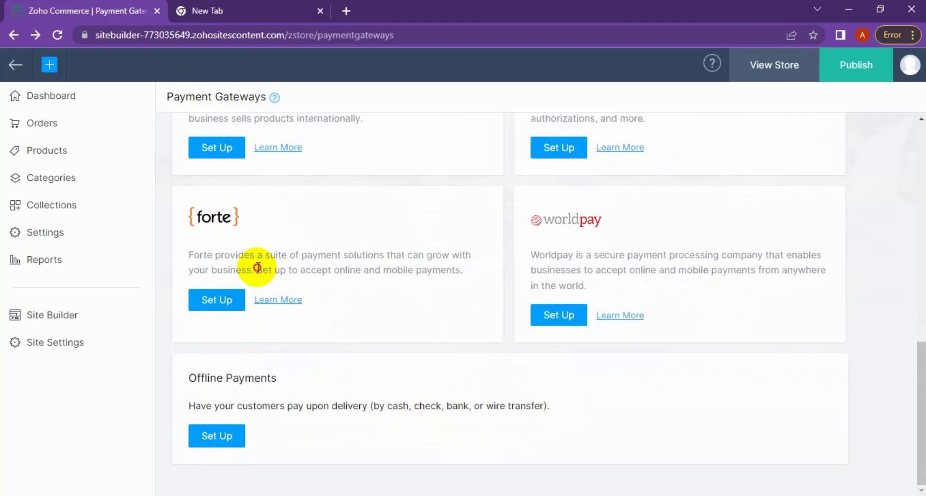
pyautogui.moveTo(257, 269); pyautogui.dragTo(463, 273)
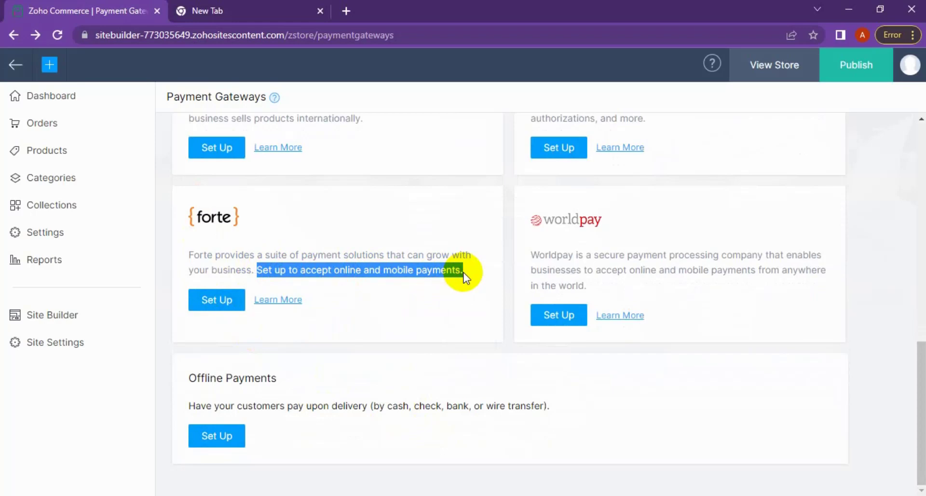
pyautogui.click(274, 304)
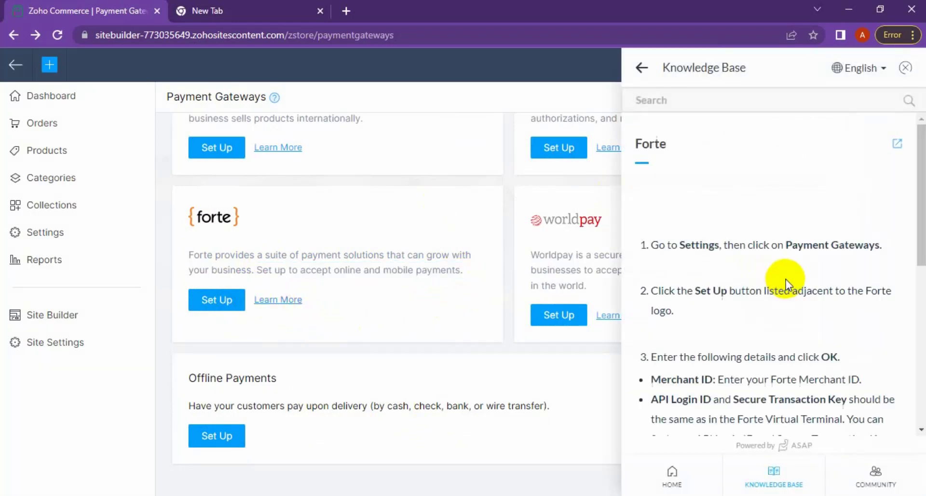
pyautogui.scroll(-10, 772, 295)
pyautogui.scroll(-5, 768, 309)
pyautogui.scroll(10, 768, 313)
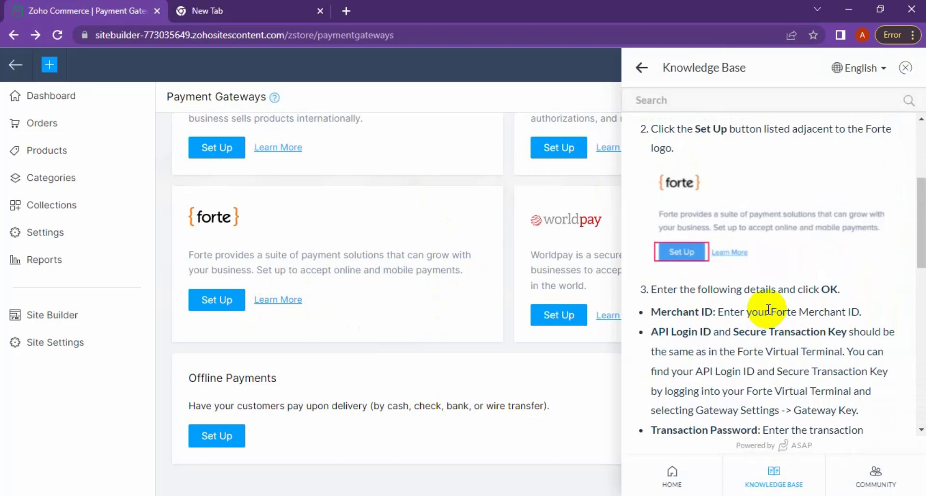
pyautogui.click(905, 68)
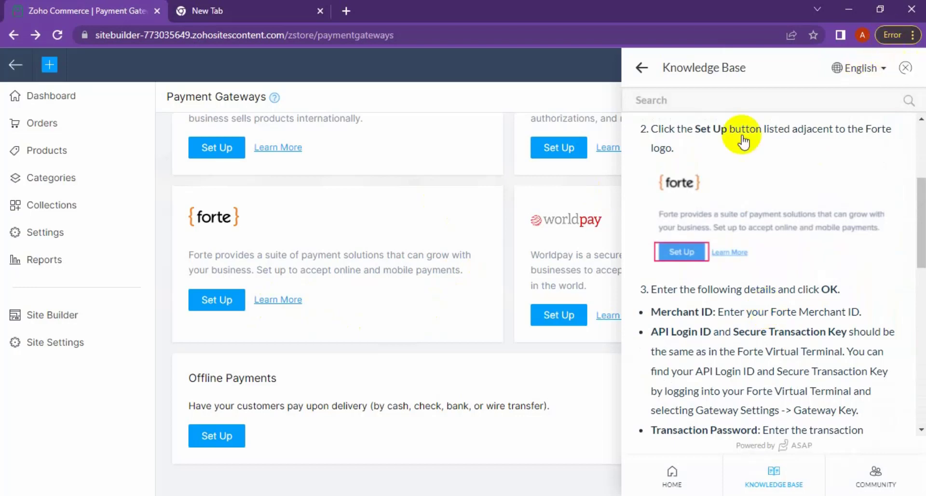
# Open the Forte setup form and review its required fields, from Merchant ID and API Login ID to Secure Transaction Key and Transaction Password
pyautogui.click(219, 299)
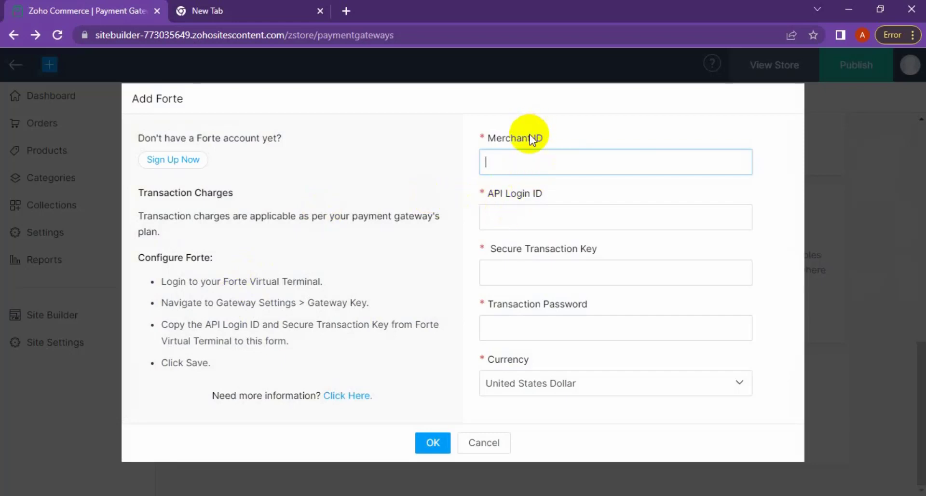
pyautogui.click(518, 195)
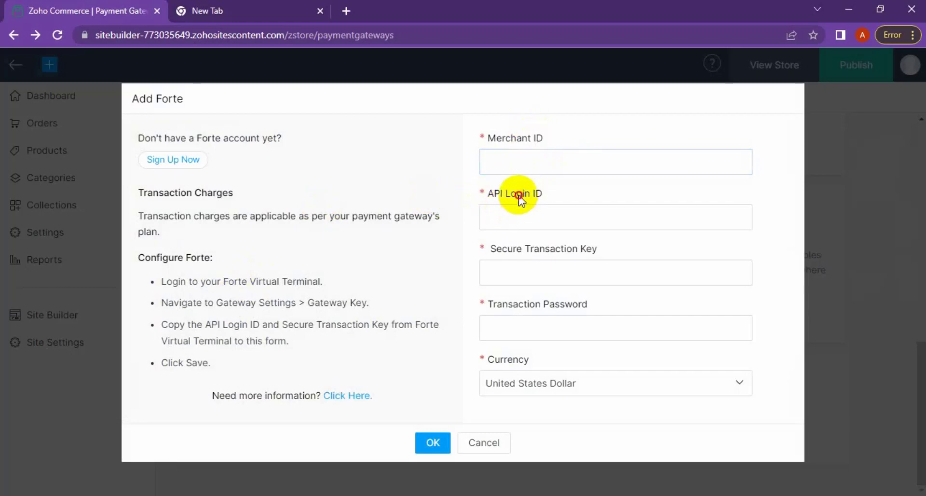
pyautogui.doubleClick(519, 195)
pyautogui.tripleClick(554, 249)
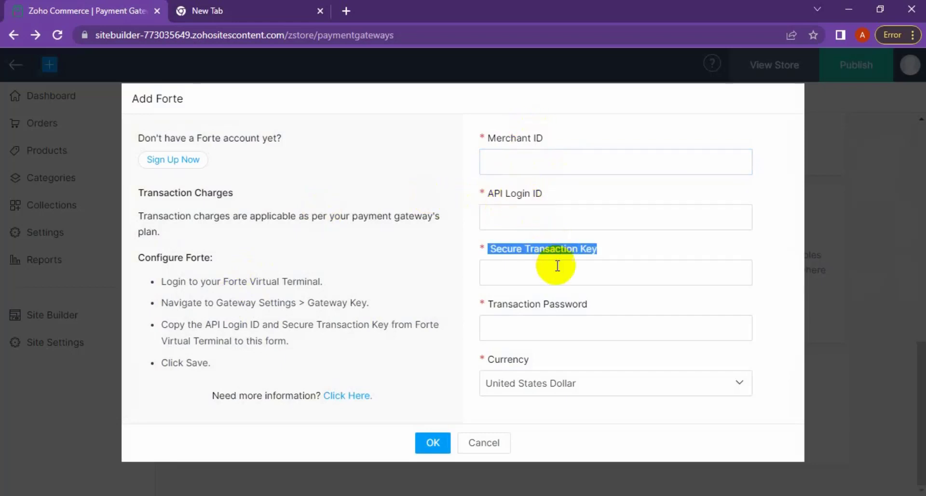
pyautogui.doubleClick(550, 304)
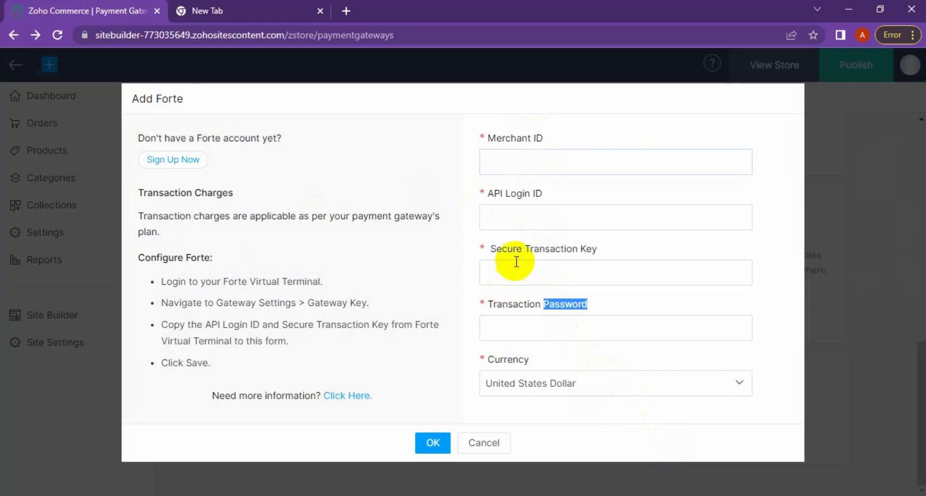
pyautogui.click(549, 154)
pyautogui.click(550, 214)
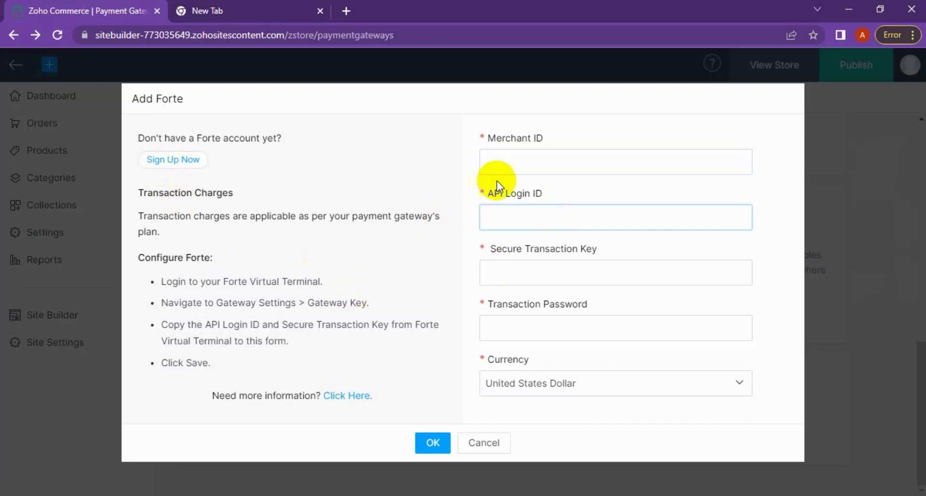
# Read the Configure Forte instructions on the Virtual Terminal, Gateway Key and credentials, and match them to the form's fields
pyautogui.tripleClick(178, 283)
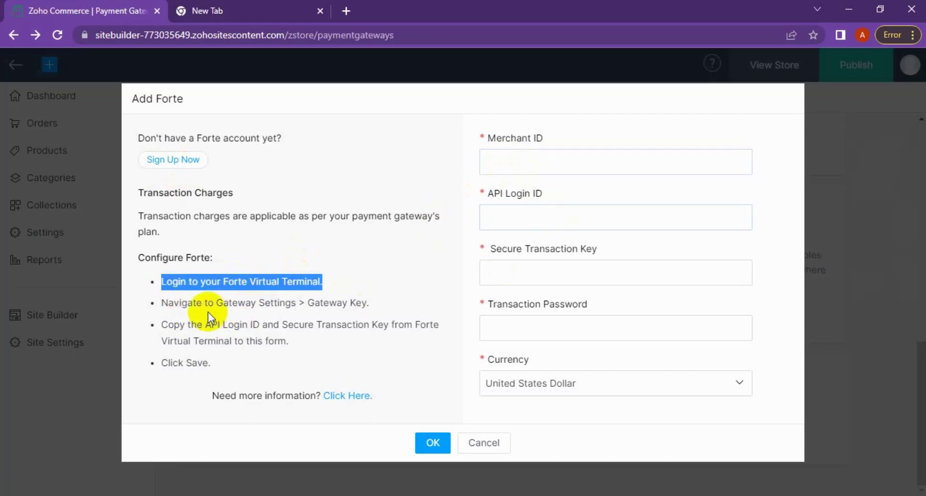
pyautogui.click(238, 304)
pyautogui.doubleClick(238, 303)
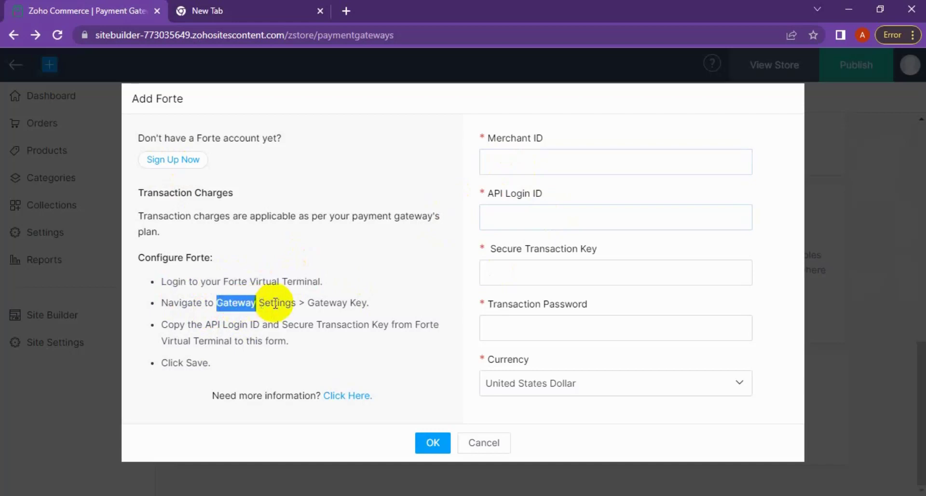
pyautogui.click(320, 304)
pyautogui.tripleClick(320, 304)
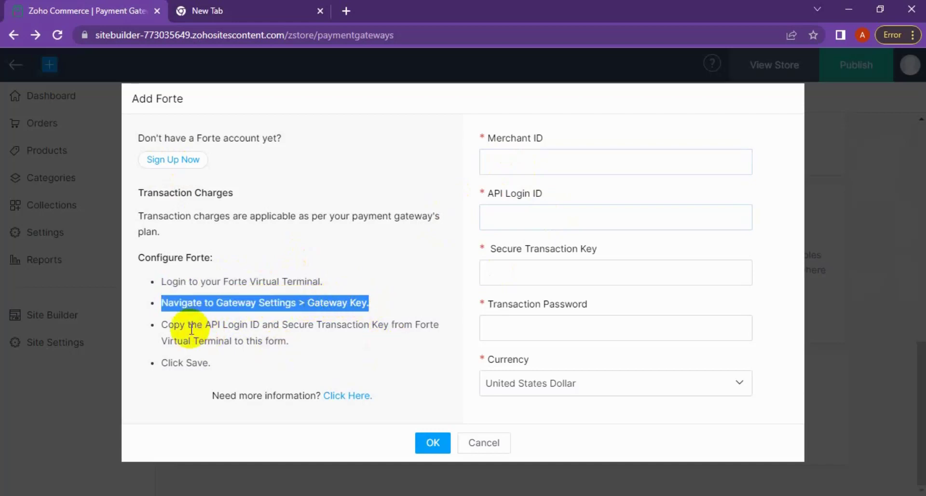
pyautogui.doubleClick(234, 324)
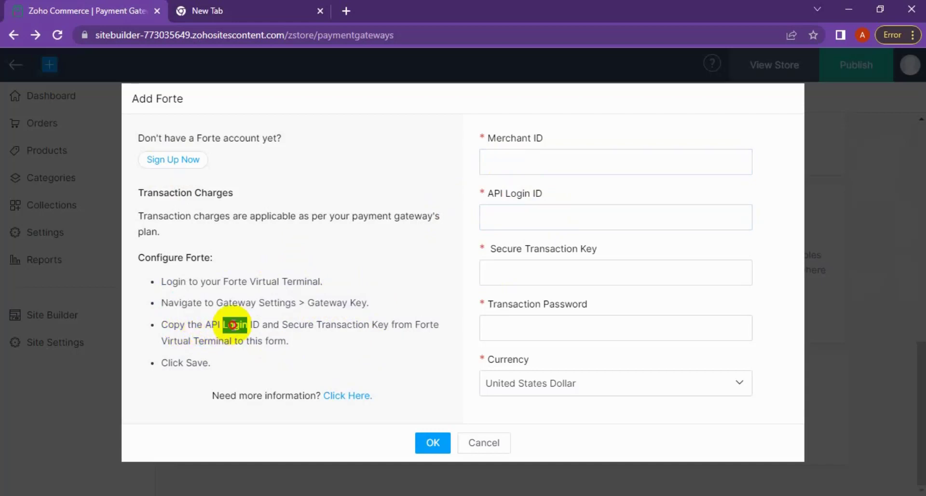
pyautogui.tripleClick(330, 324)
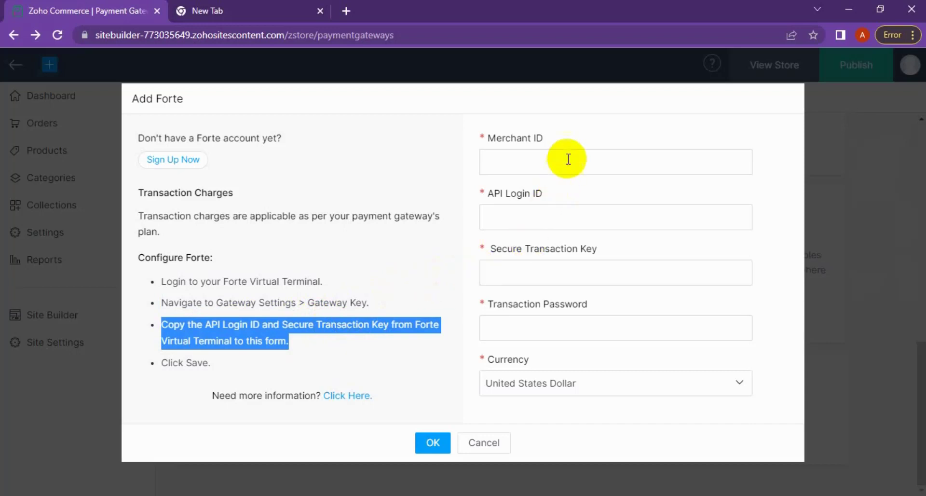
pyautogui.click(552, 217)
pyautogui.click(545, 316)
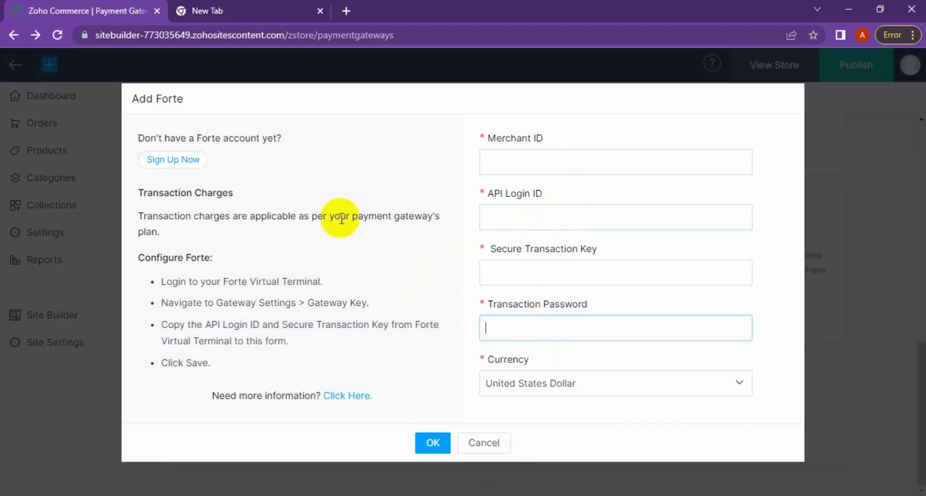
# Open the Forte help article from the setup form, look through it, and return to the store to cancel the Forte setup
pyautogui.click(347, 395)
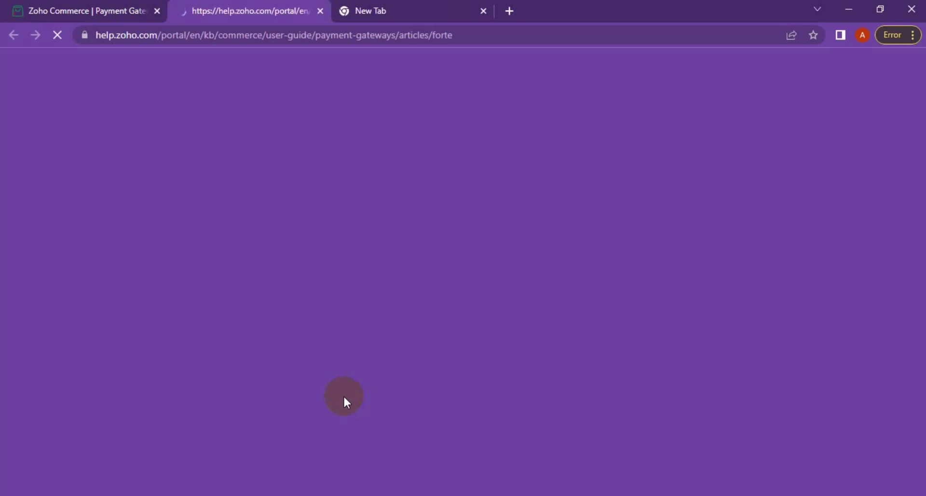
pyautogui.click(107, 6)
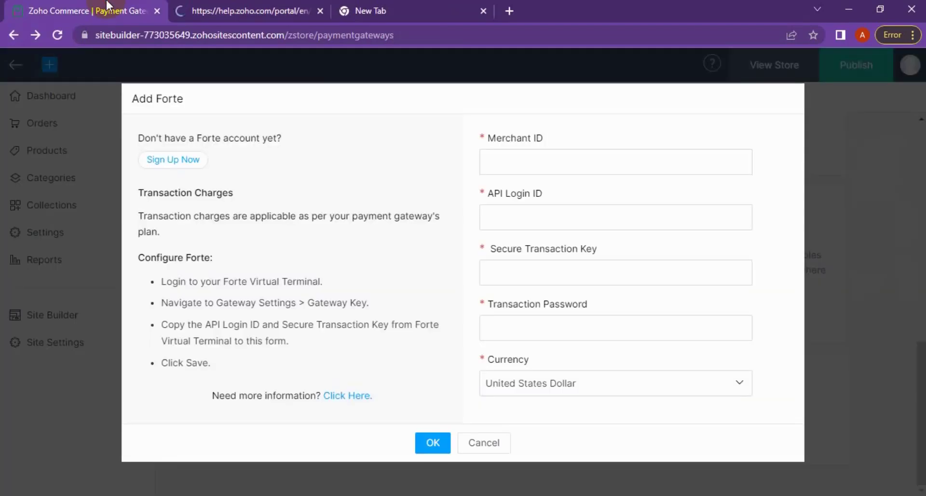
pyautogui.click(284, 4)
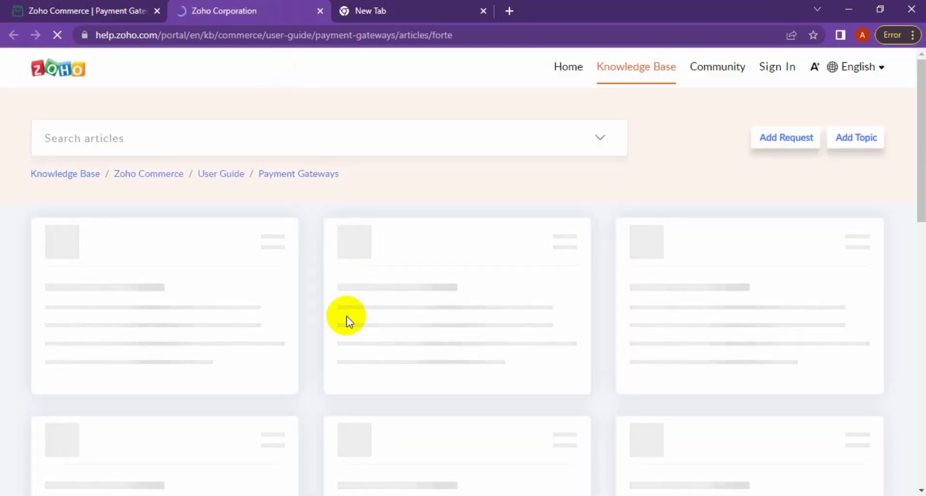
pyautogui.scroll(-10, 349, 322)
pyautogui.scroll(-3, 348, 316)
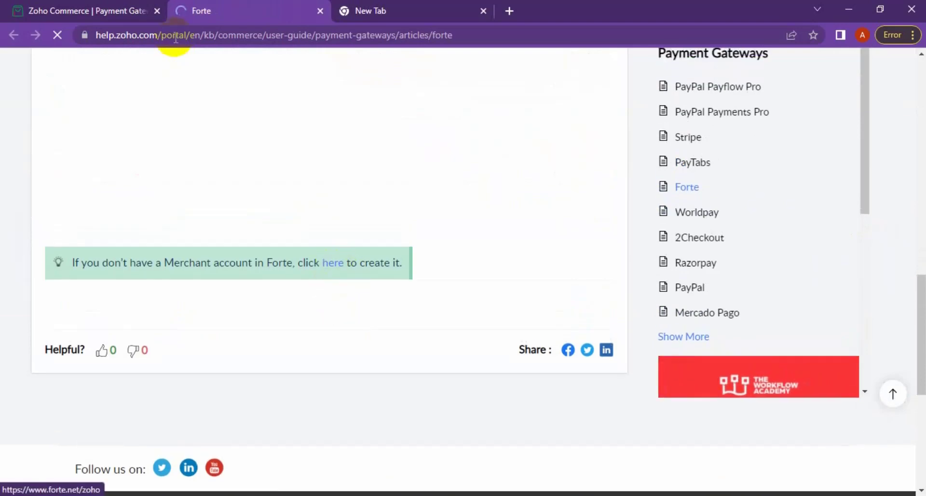
pyautogui.click(79, 6)
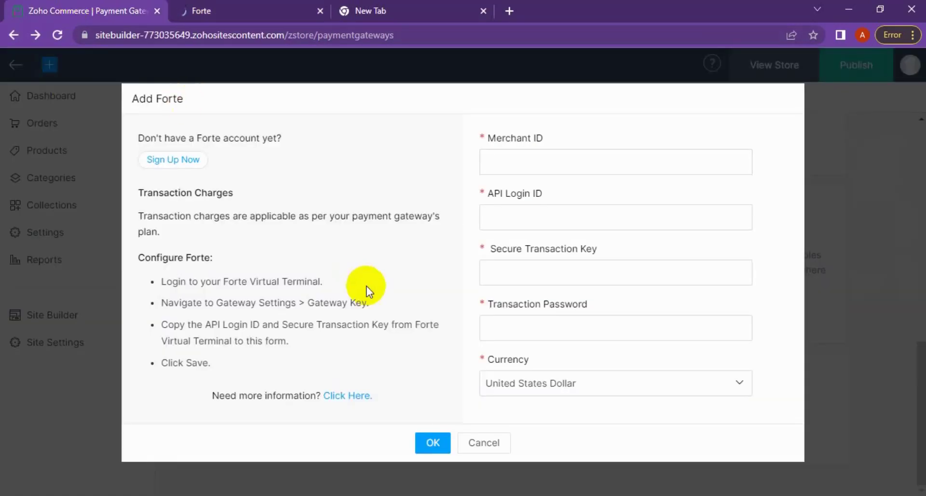
pyautogui.click(480, 439)
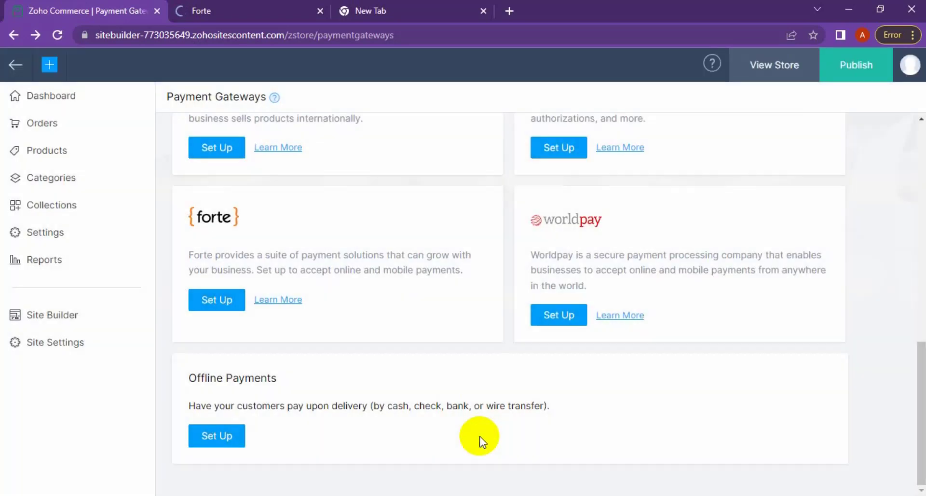
# Read the Worldpay description, open its setup form and review the Ecommerce and Pay as Order Merchant Code and XML Password fields
pyautogui.scroll(2, 389, 282)
pyautogui.scroll(-2, 389, 282)
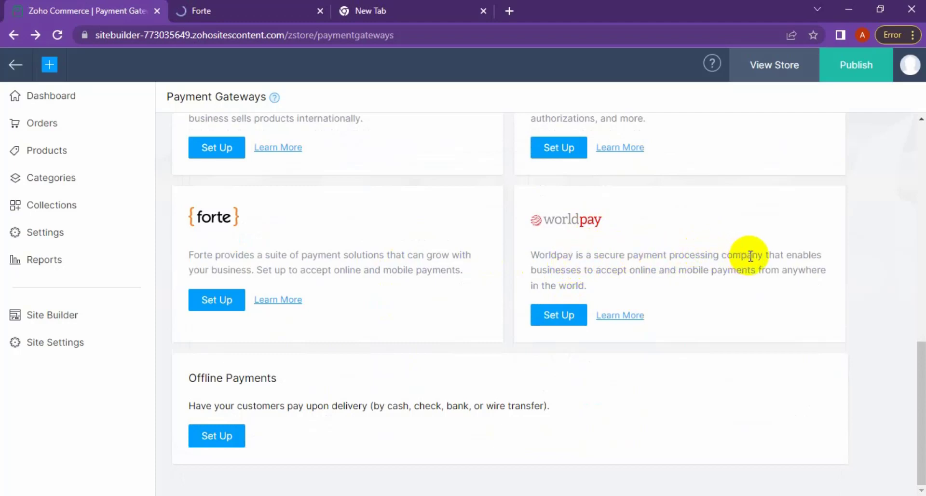
pyautogui.tripleClick(585, 269)
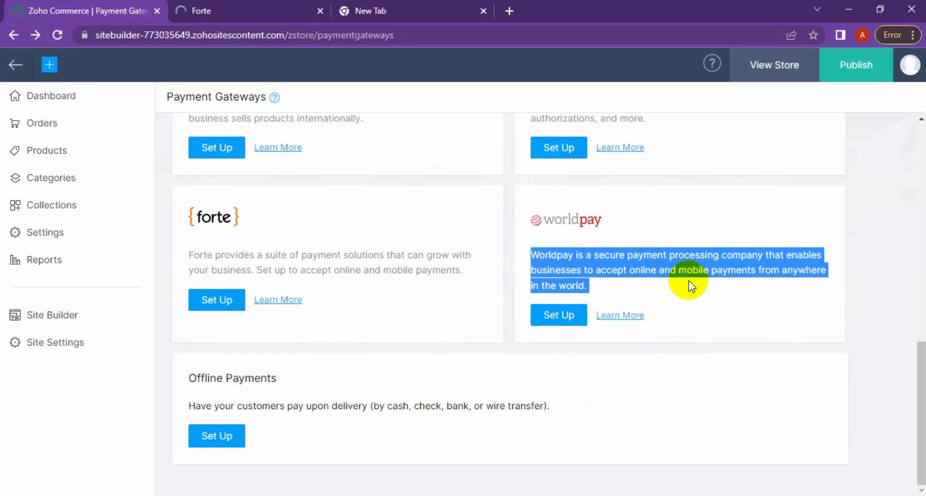
pyautogui.click(568, 315)
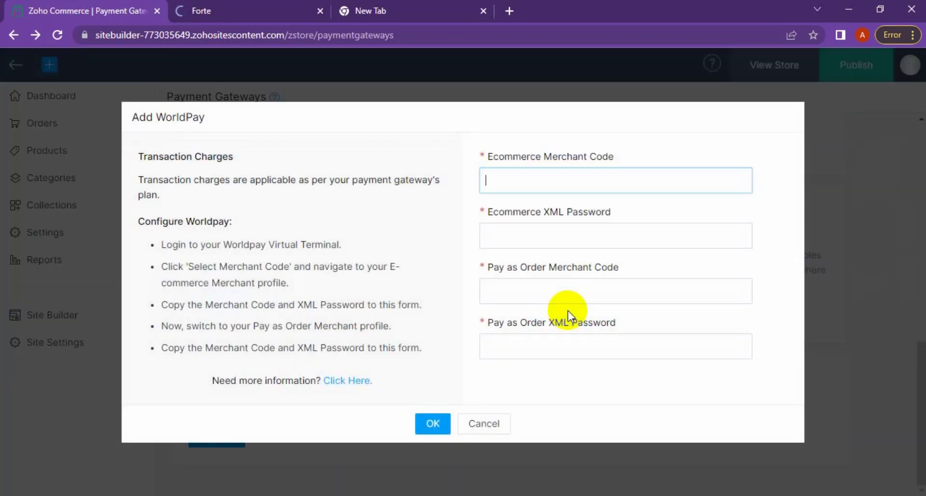
pyautogui.tripleClick(571, 157)
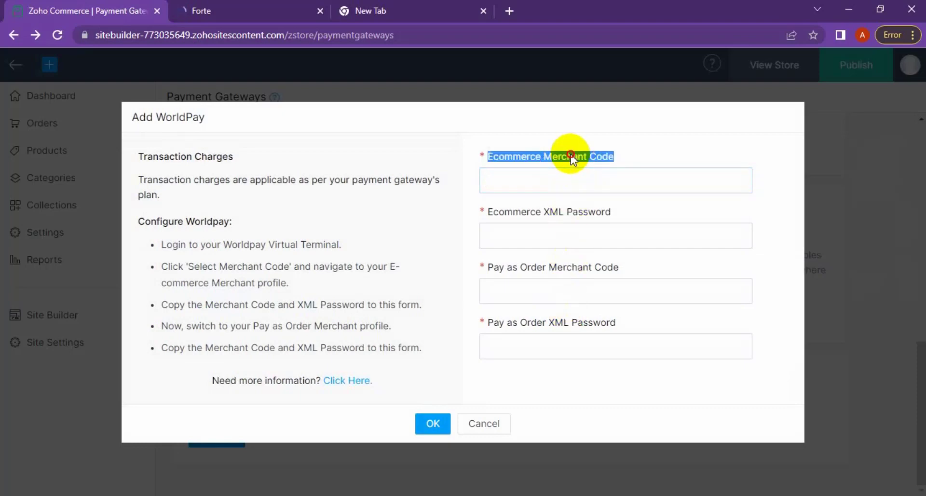
pyautogui.doubleClick(553, 212)
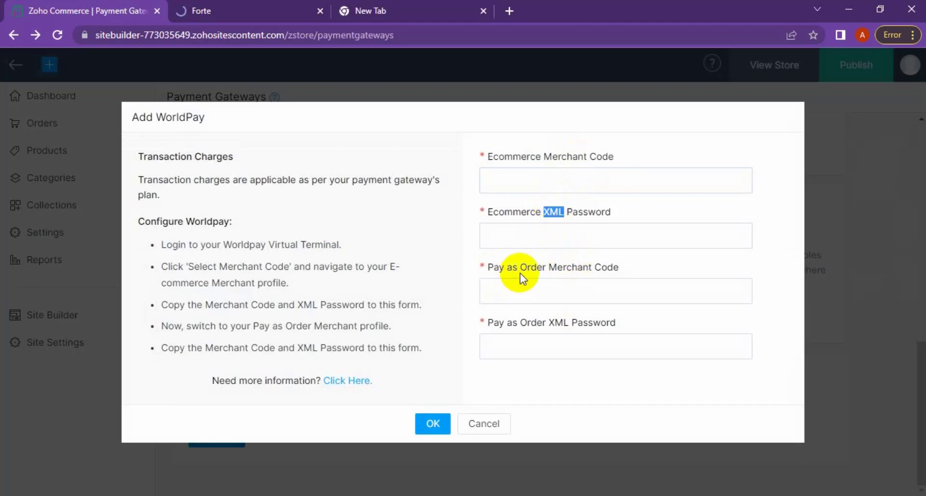
pyautogui.tripleClick(543, 270)
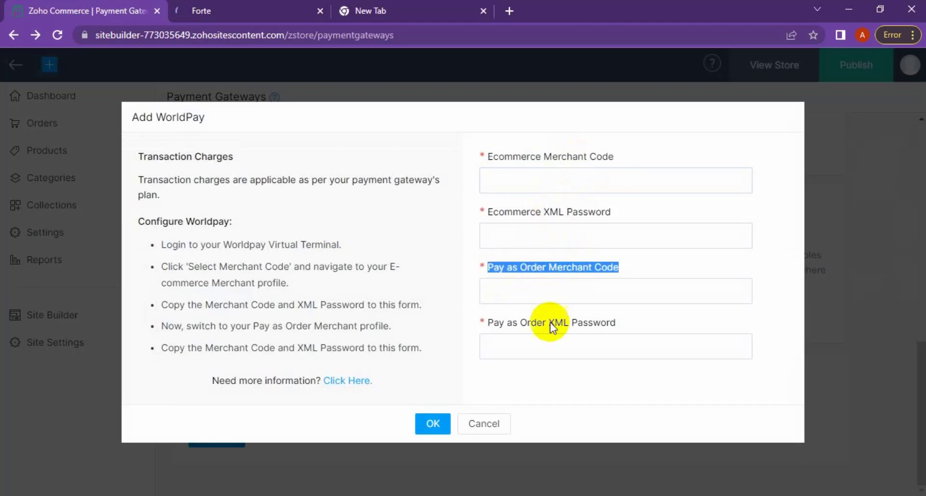
pyautogui.tripleClick(568, 324)
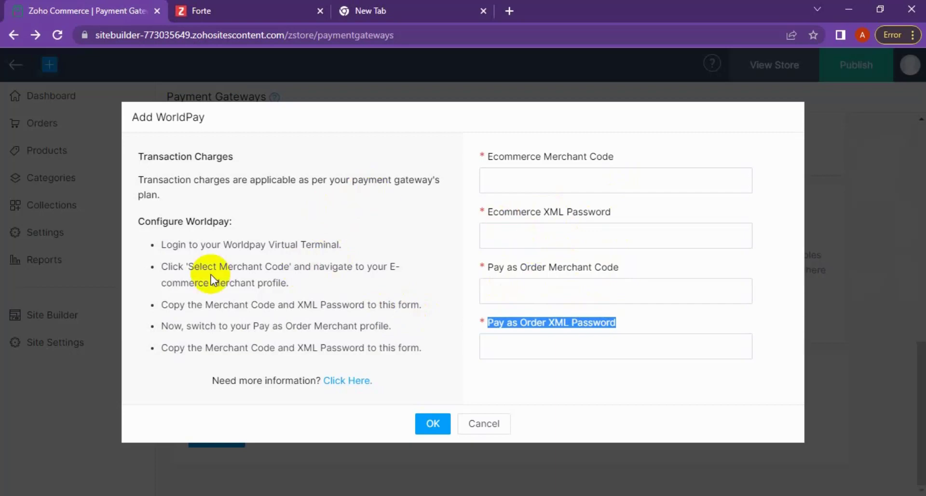
# Read the Configure Worldpay instructions on logging in, selecting the merchant profiles and copying each Merchant Code and XML Password
pyautogui.tripleClick(180, 244)
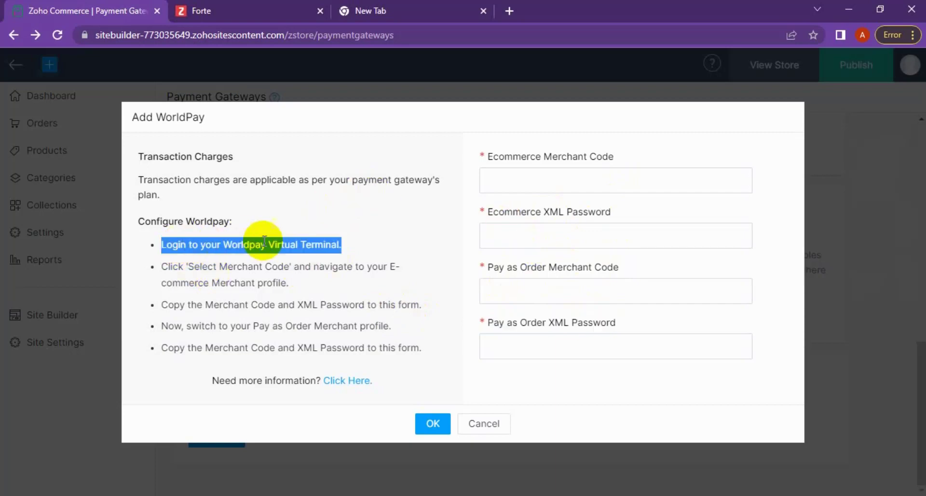
pyautogui.tripleClick(222, 273)
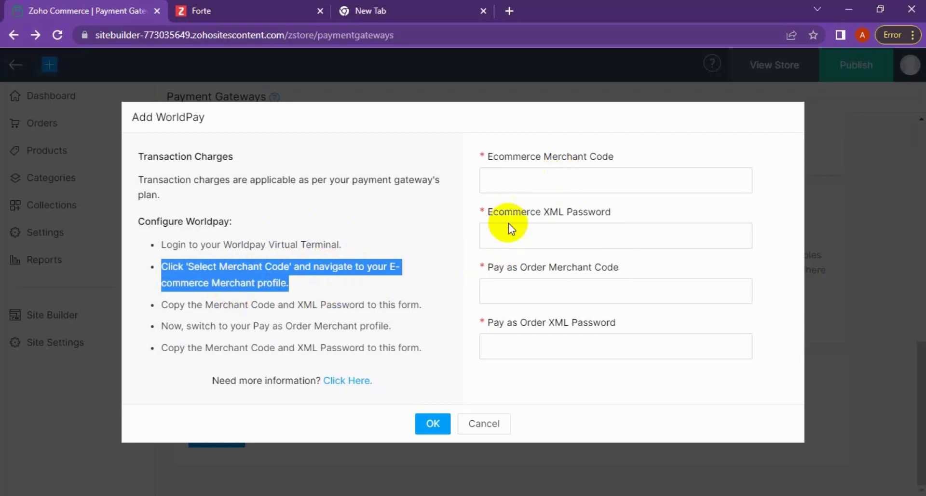
pyautogui.tripleClick(259, 304)
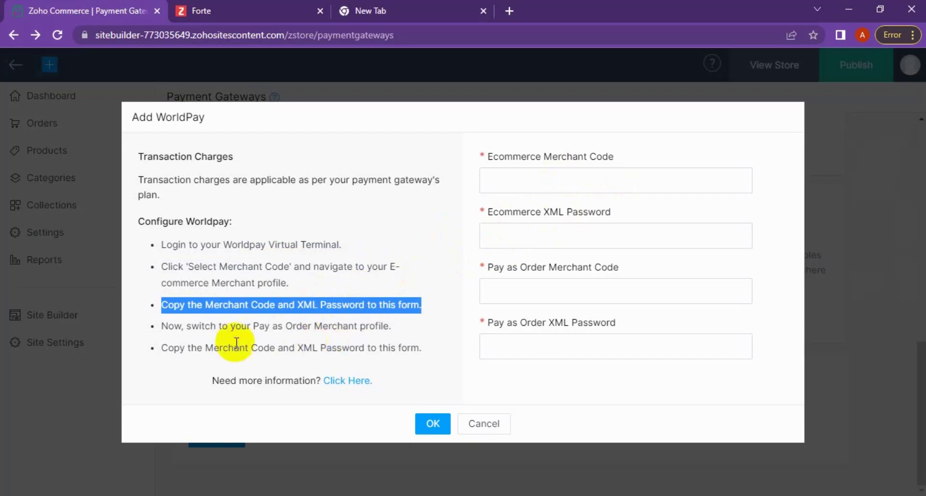
pyautogui.doubleClick(203, 326)
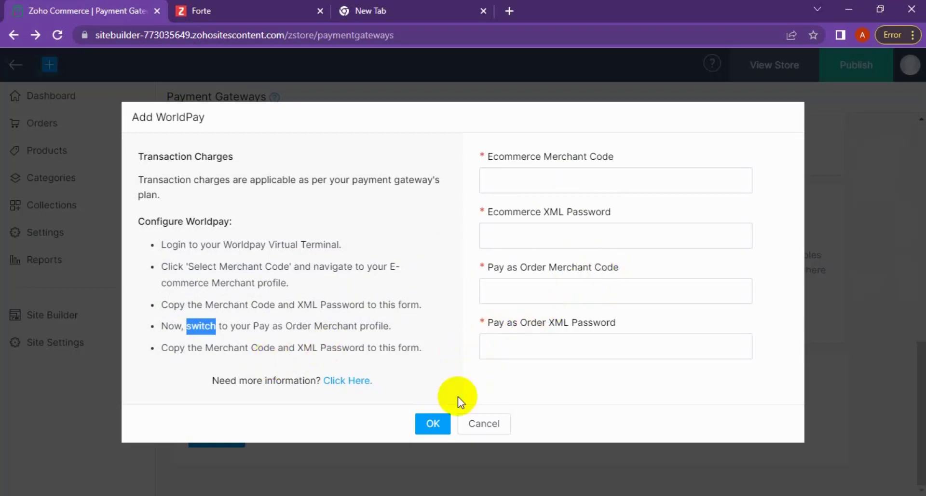
# Try to save the Worldpay setup with its fields empty, cancel it and return to the start of the gateway list
pyautogui.click(445, 428)
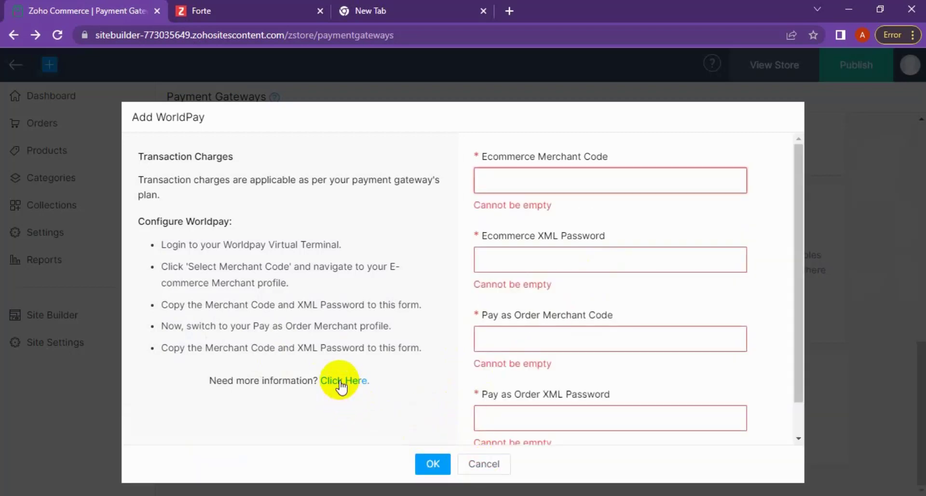
pyautogui.click(492, 465)
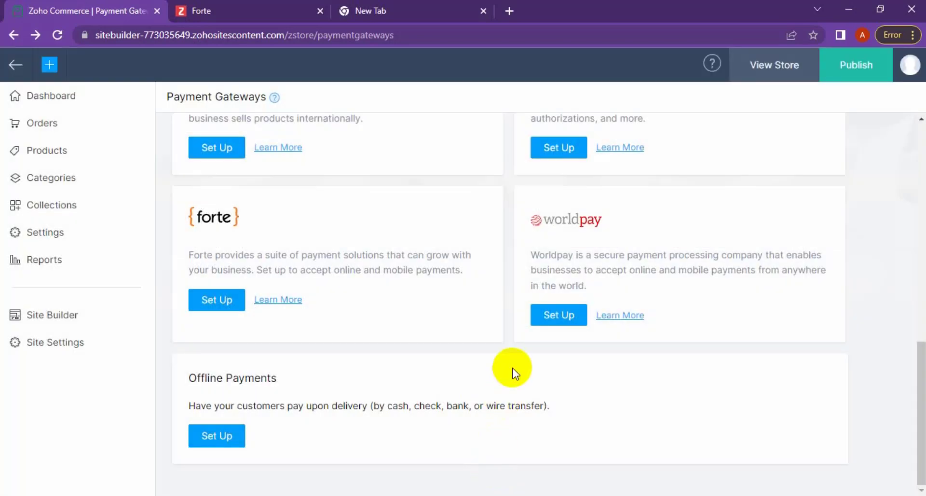
pyautogui.scroll(10, 485, 261)
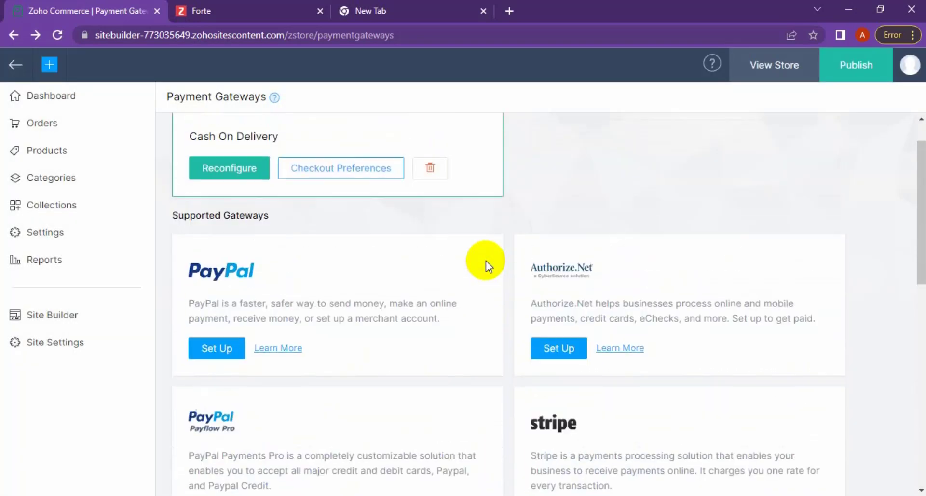